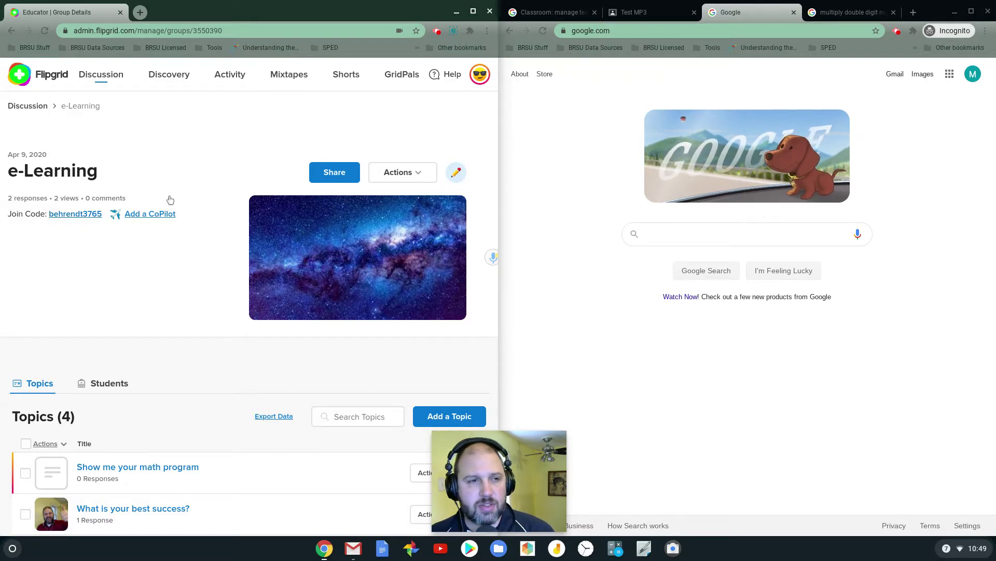
Add a topic titled 'Solve this equation', correcting the 'equasion' misspelling
left_click(449, 417)
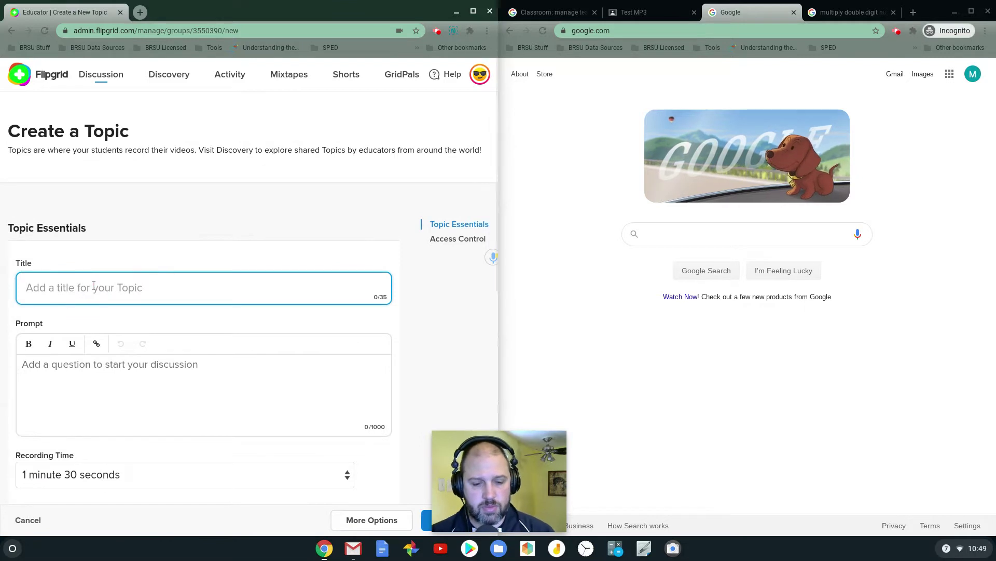
type("Solve this e")
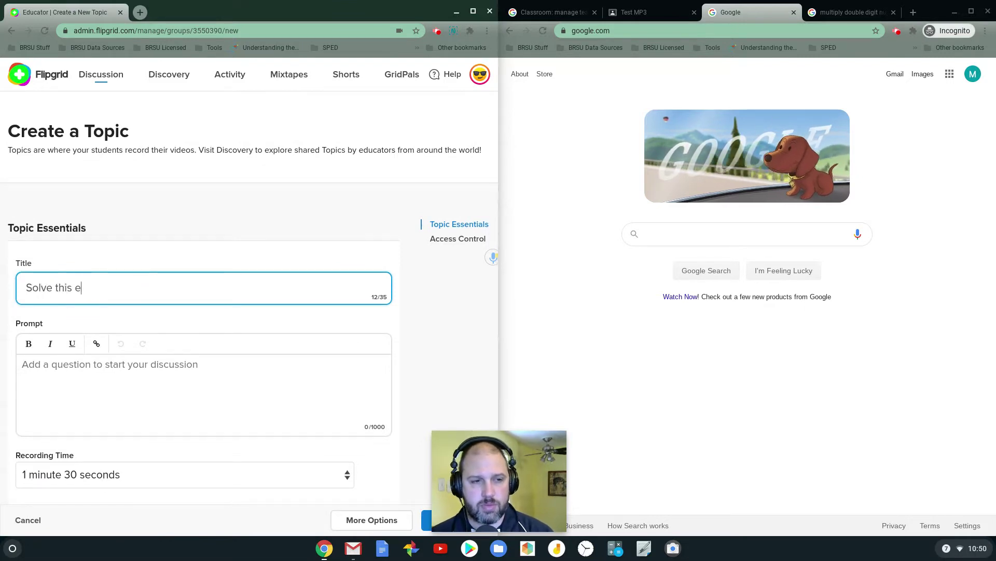
type("quasion")
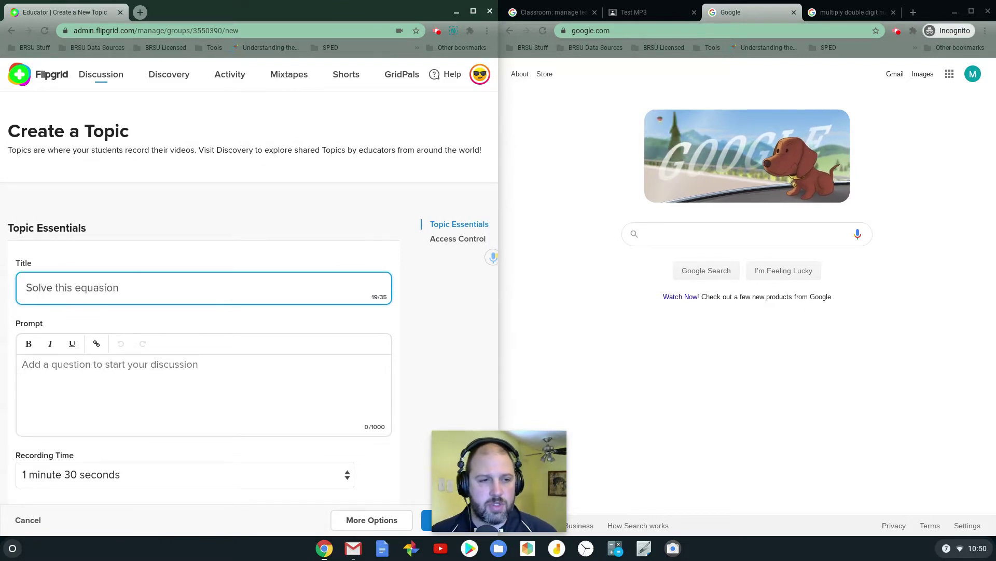
right_click(95, 288)
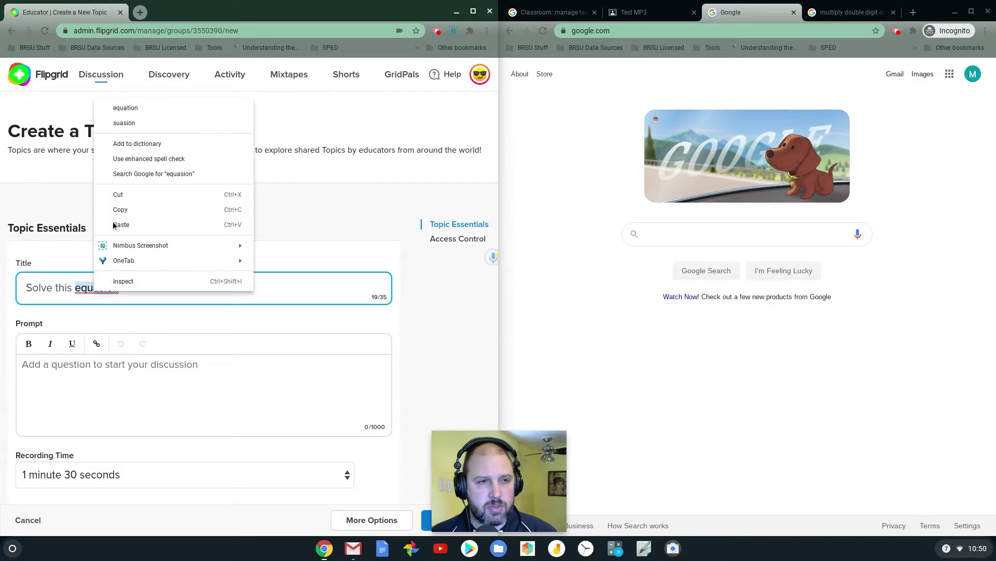
left_click(130, 109)
Write the topic prompt asking students to use the Whiteboard feature
left_click(53, 366)
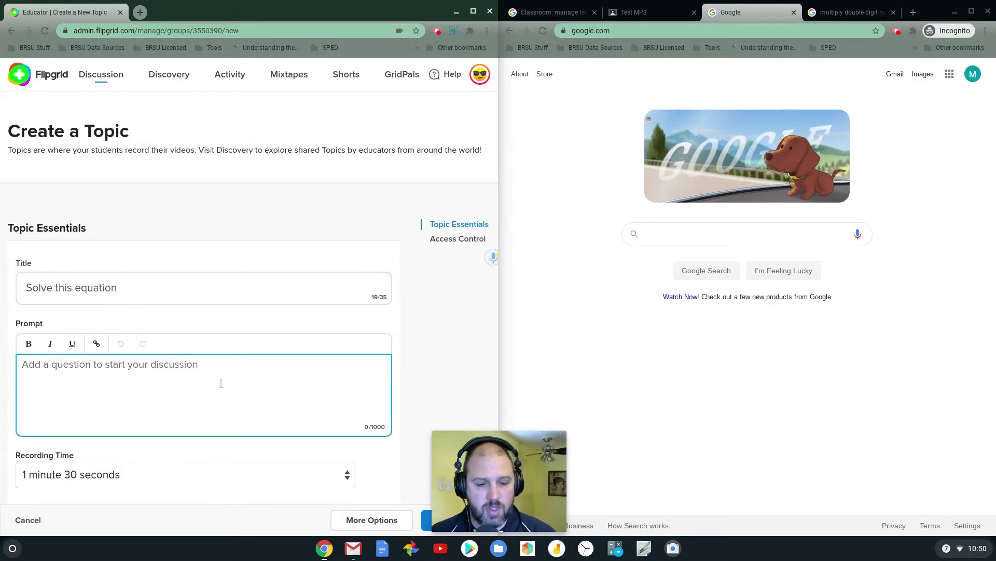
type("Please use the Whiteboard feature in flipgrid")
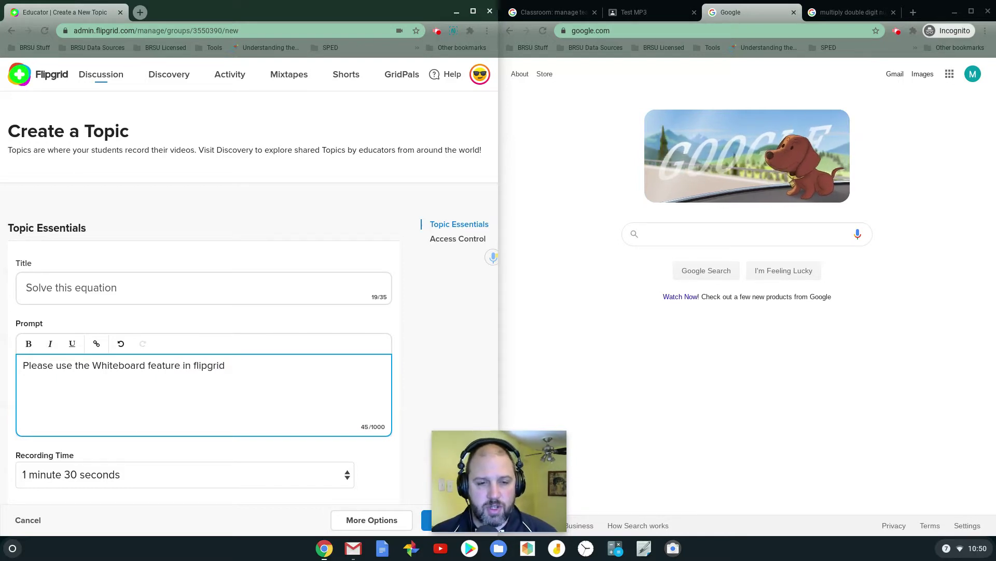
scroll(322, 354, "down", 3)
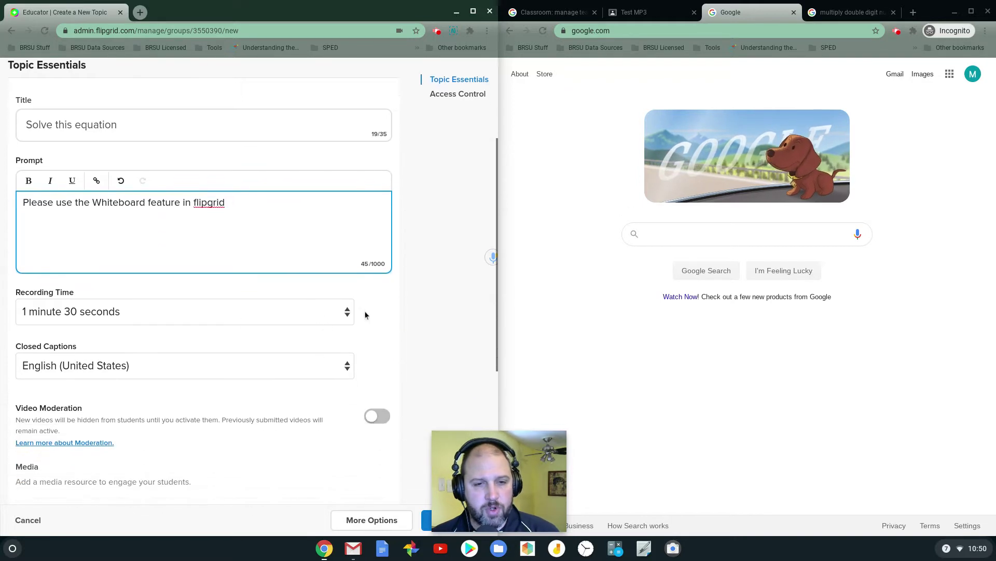
Set the topic's recording time to 2 minutes
left_click(345, 309)
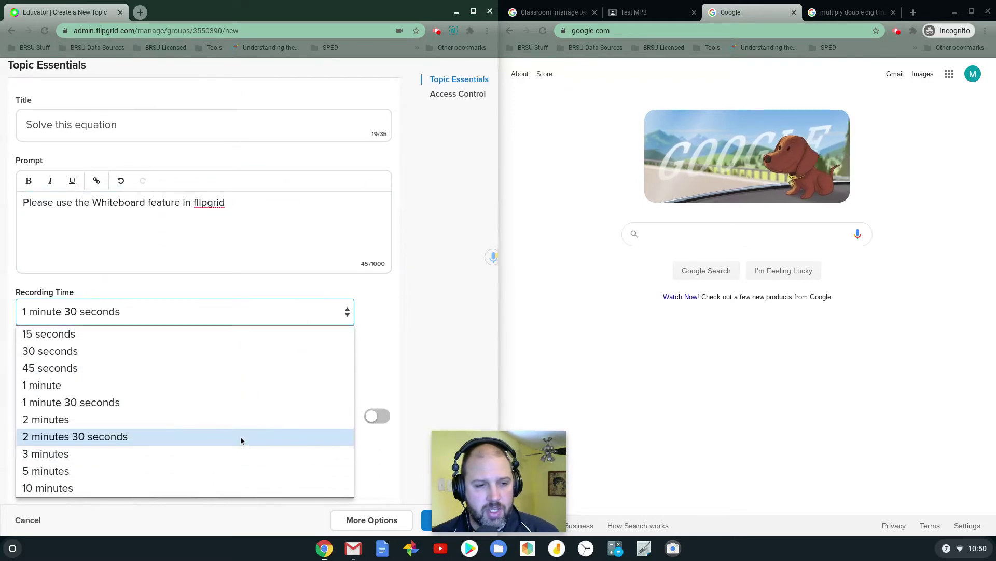
left_click(226, 420)
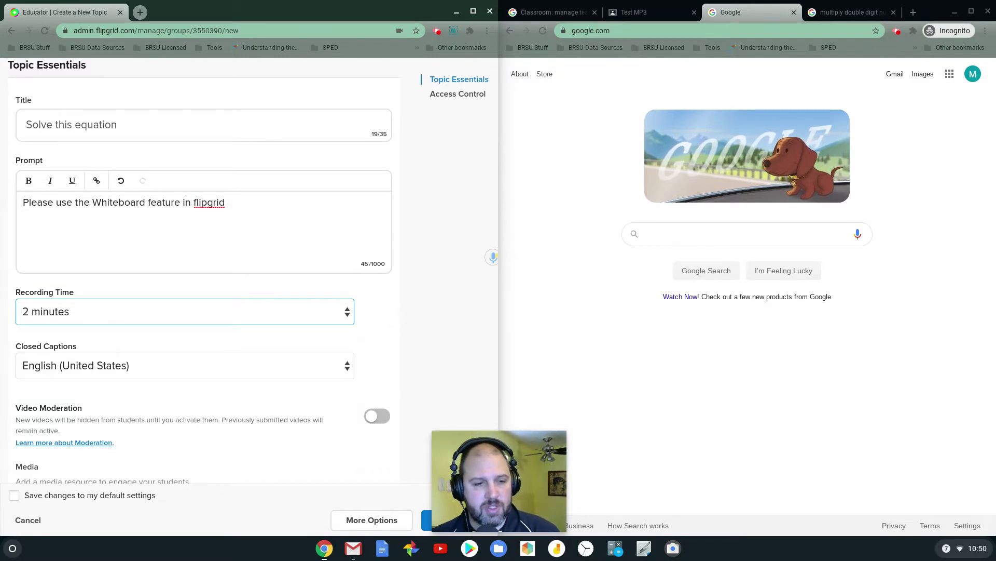
scroll(372, 312, "down", 4)
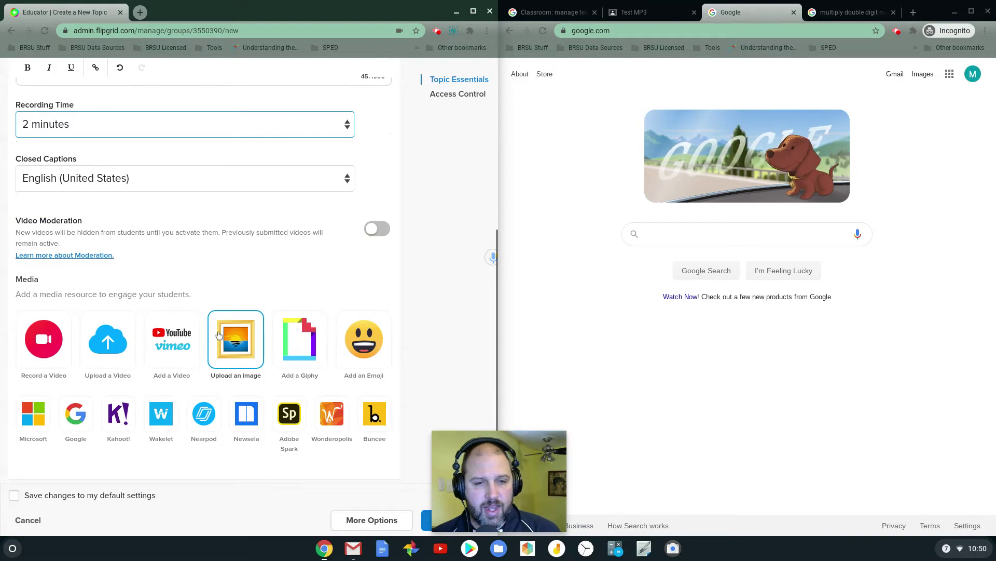
Render 10^3 = in Quick Equations and save the image to Downloads as download (1).png
left_click(470, 31)
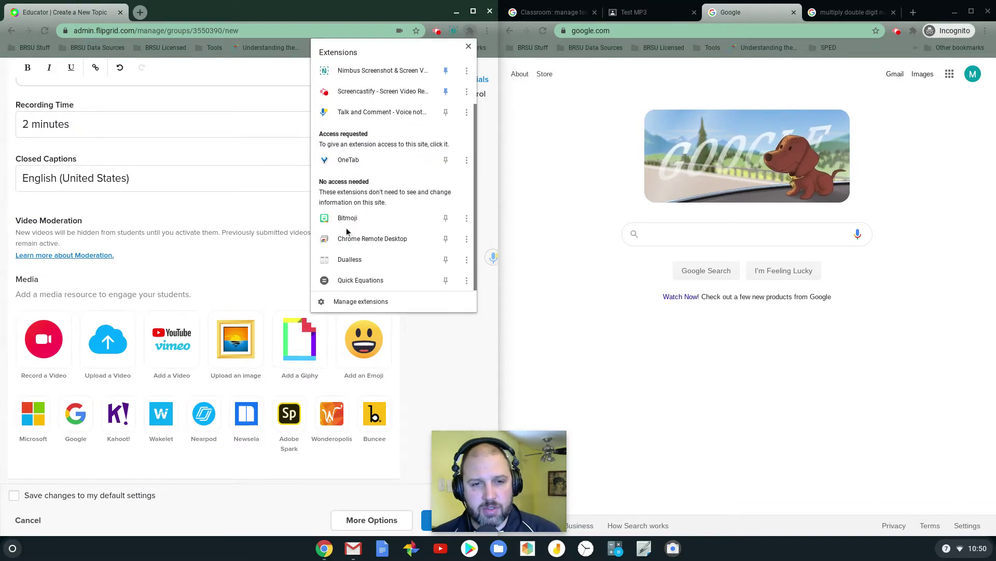
left_click(325, 281)
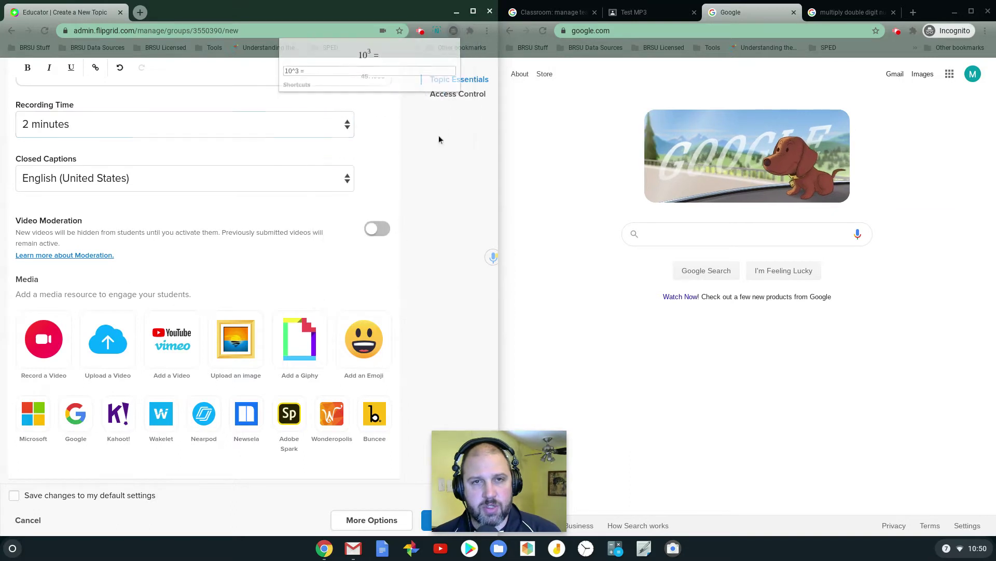
right_click(371, 58)
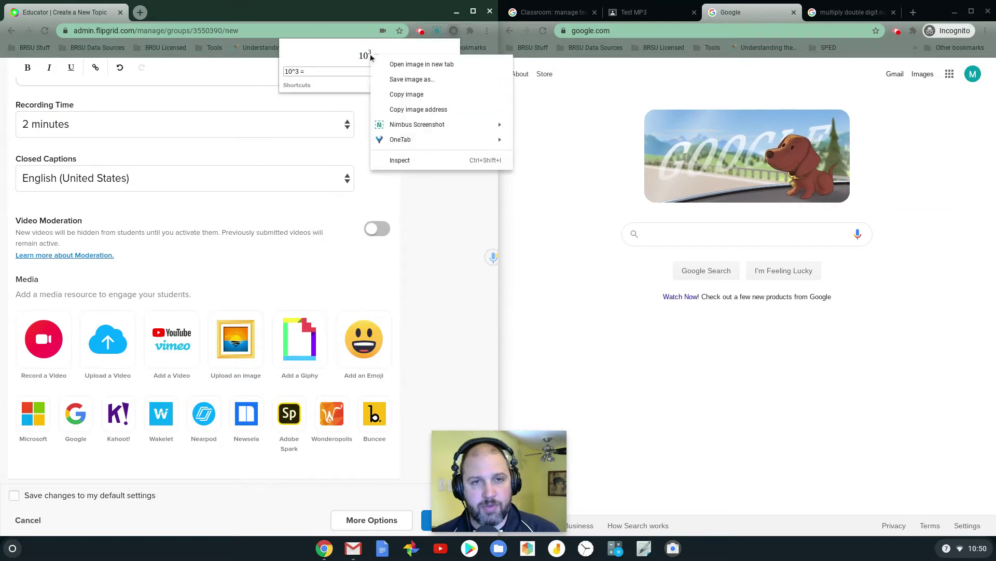
left_click(407, 79)
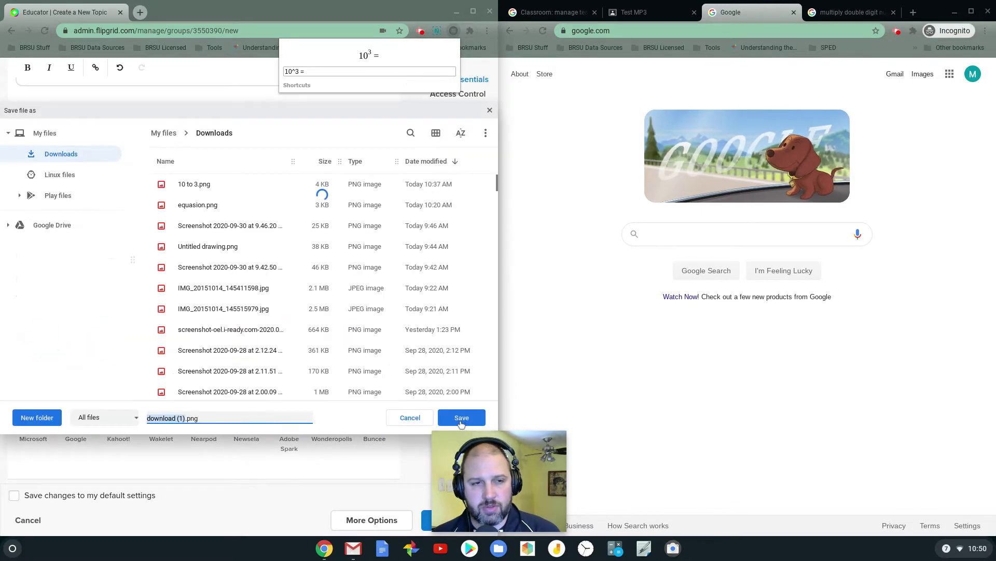
key("Return")
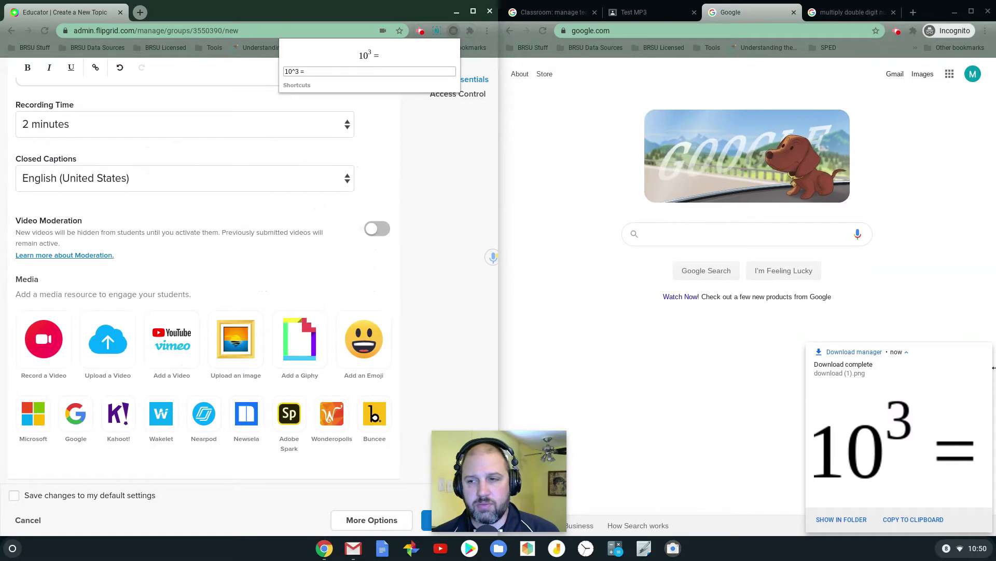
left_click(986, 350)
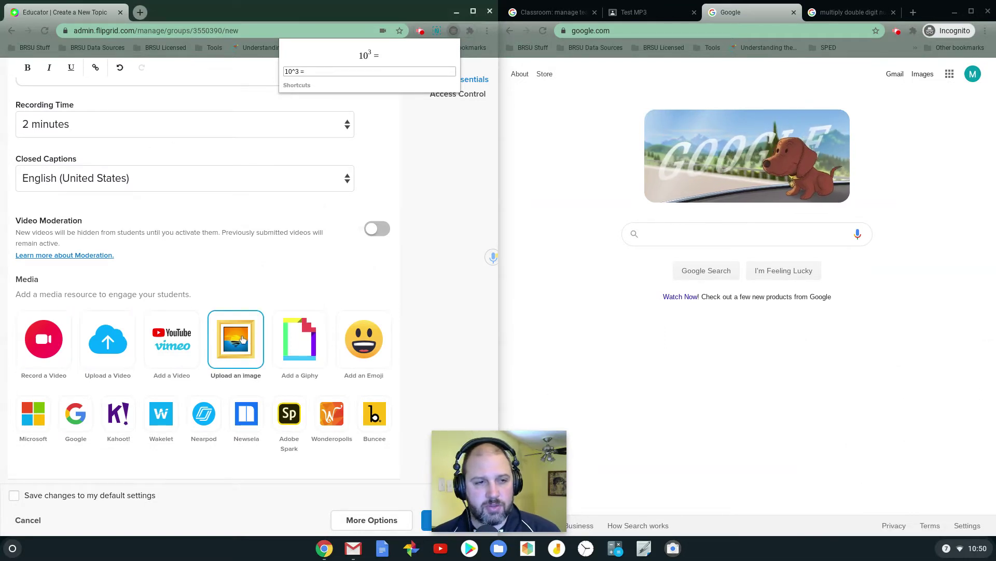
Upload download (1).png as the topic's media image and crop it
left_click(242, 340)
left_click(228, 217)
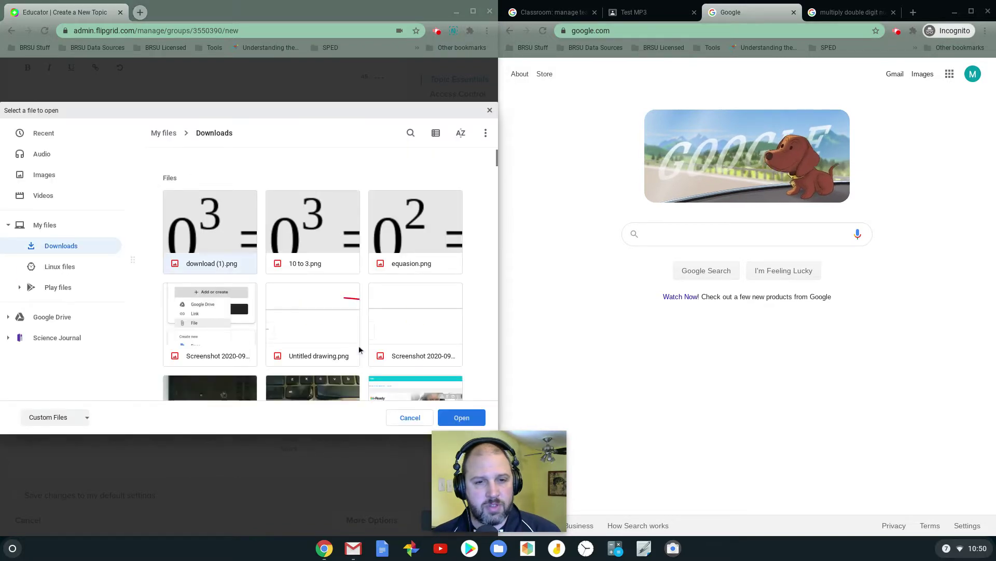
left_click(453, 419)
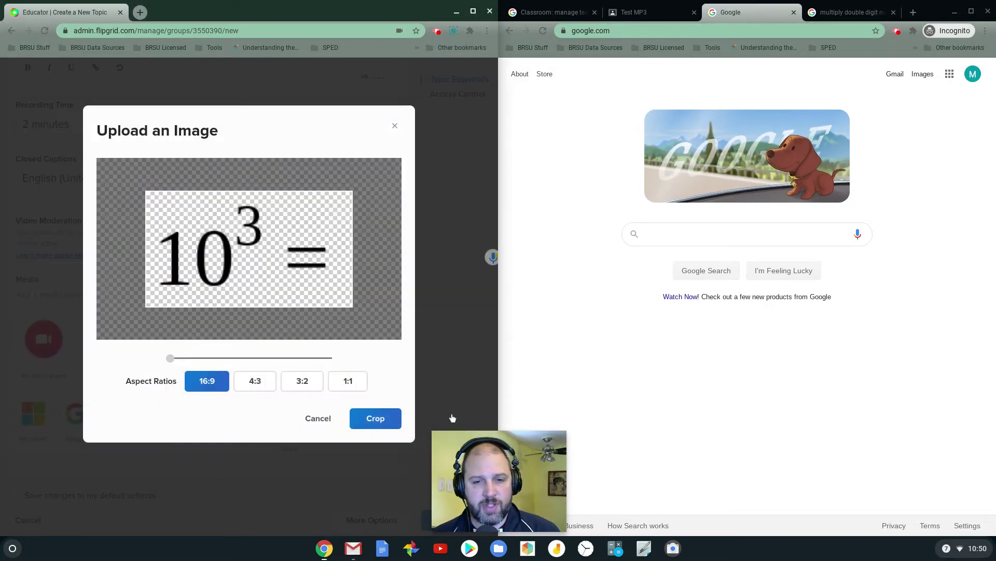
left_click(383, 424)
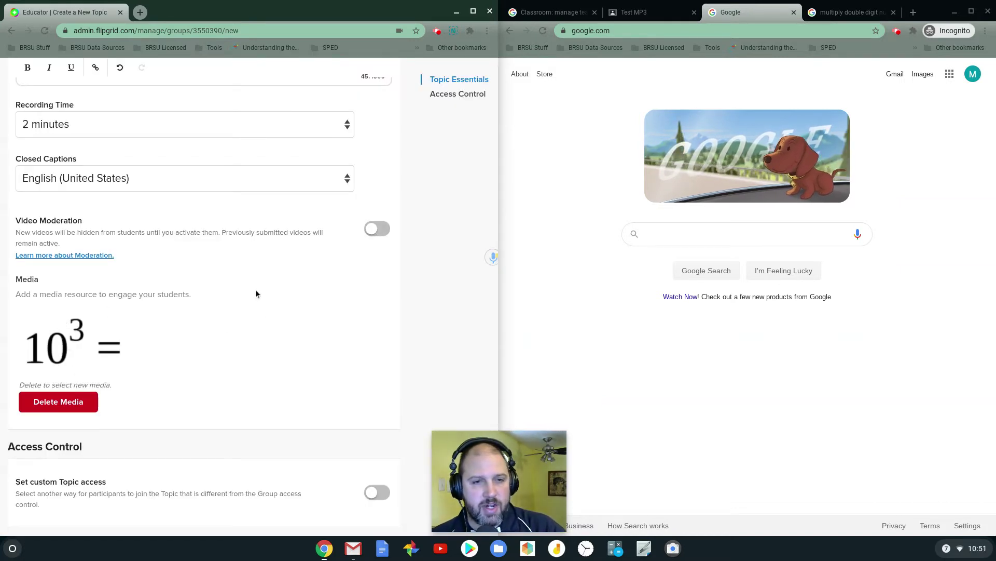
scroll(170, 179, "down", 15)
scroll(171, 183, "down", 2)
Create the topic, copy its share link, and close the ready dialog with All Set!
left_click(365, 419)
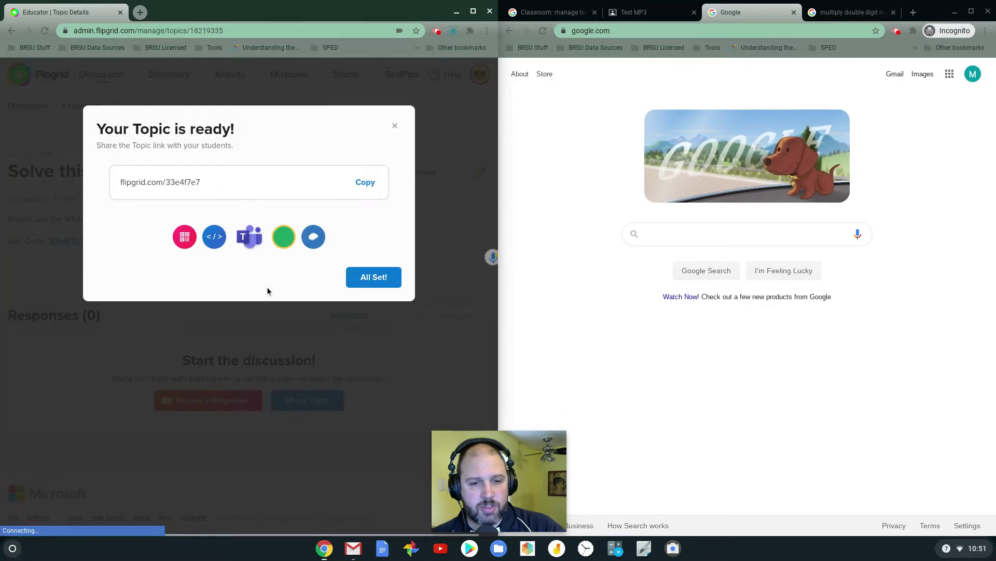
left_click(364, 186)
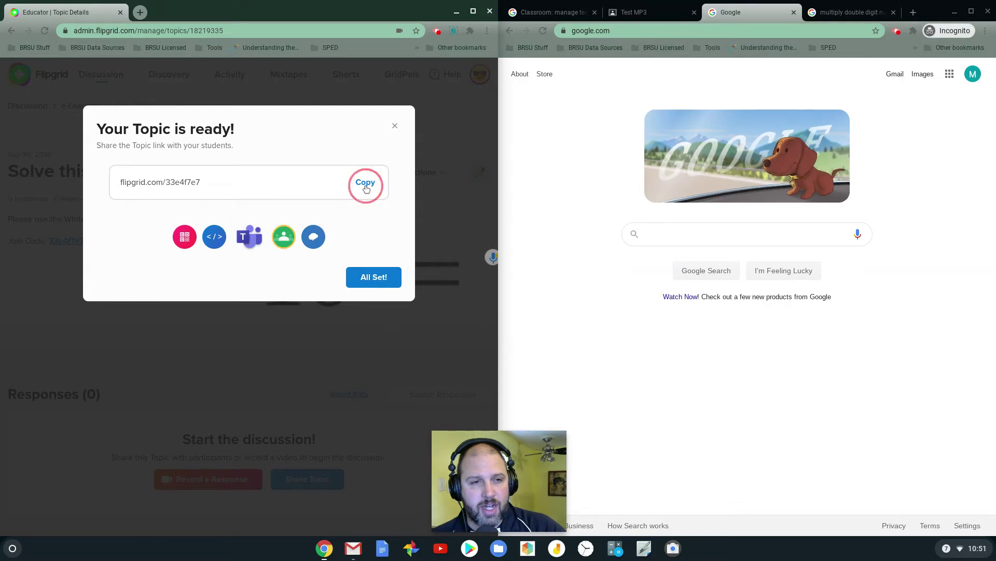
left_click(375, 279)
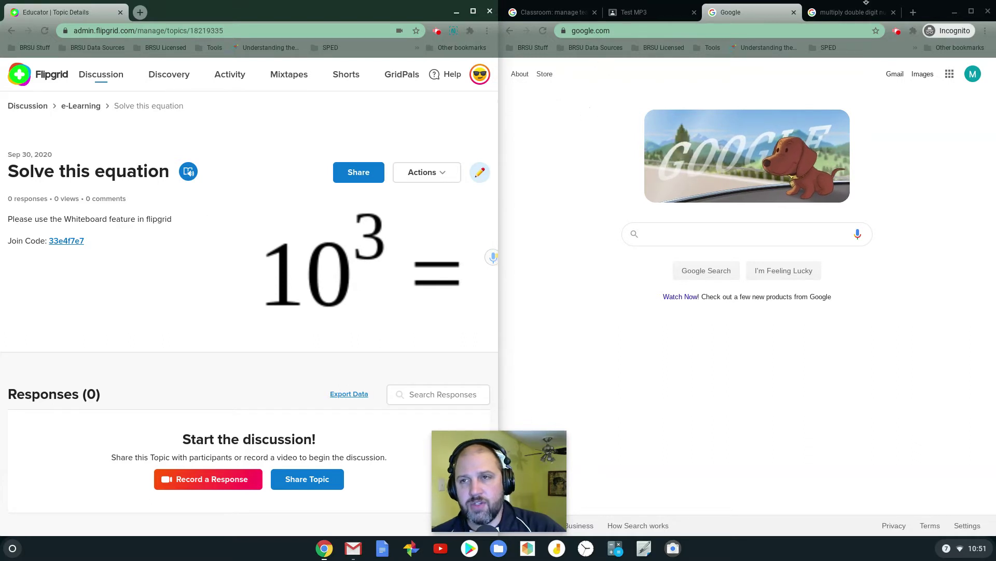
Paste the topic link into the incognito window and join with a Google account
left_click(645, 29)
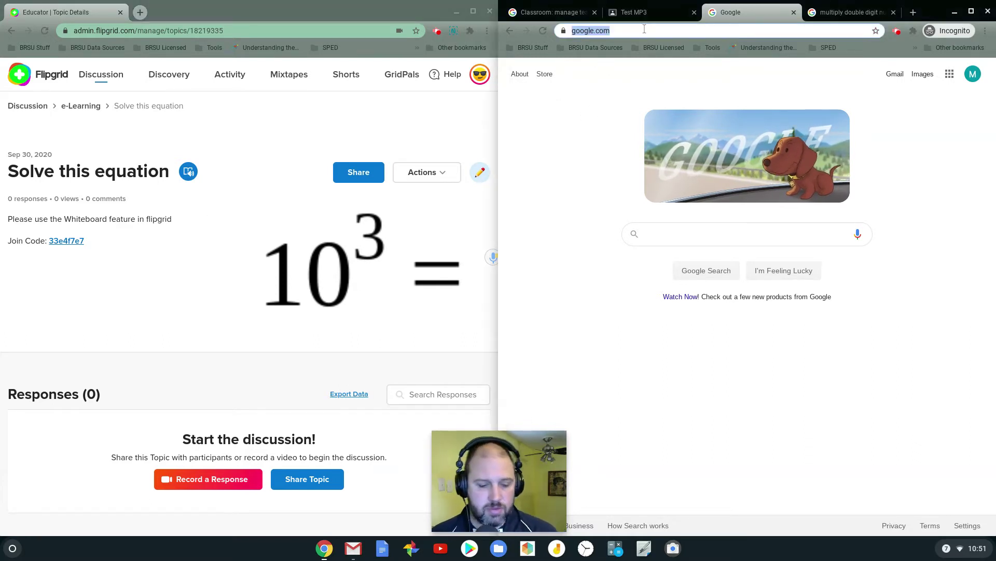
key("ctrl+v")
key("Return")
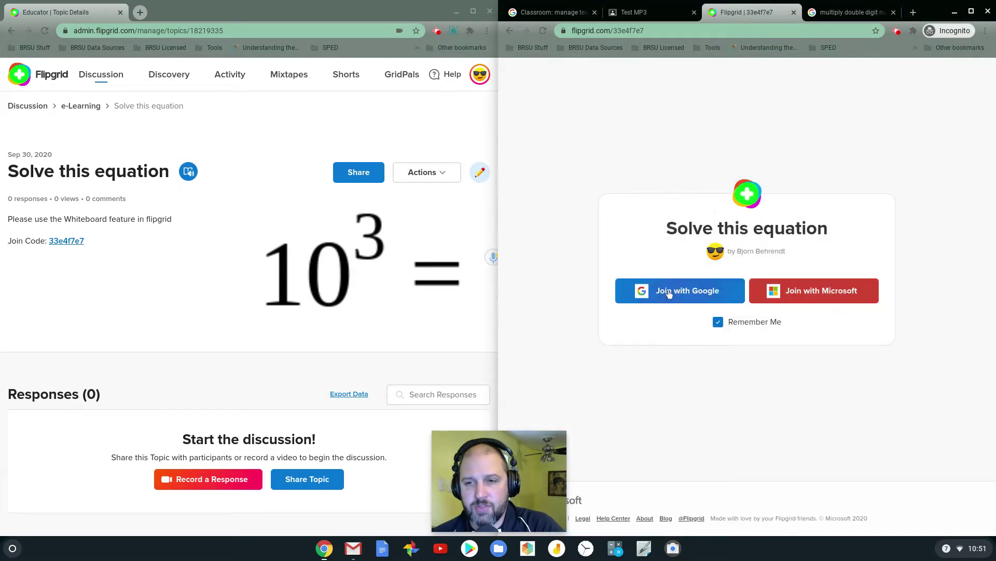
left_click(669, 294)
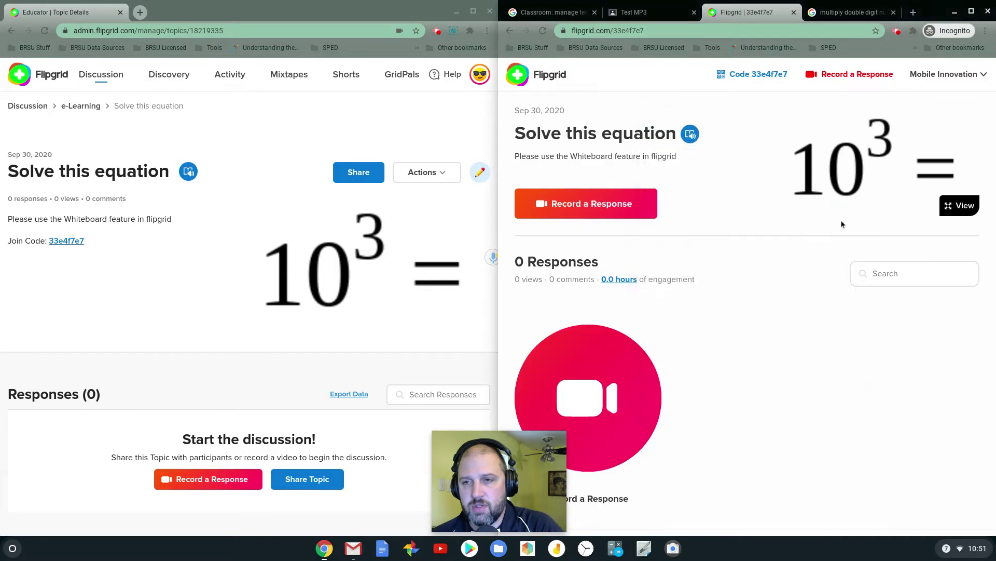
Start a response and place a green board in split screen beside the webcam
left_click(557, 206)
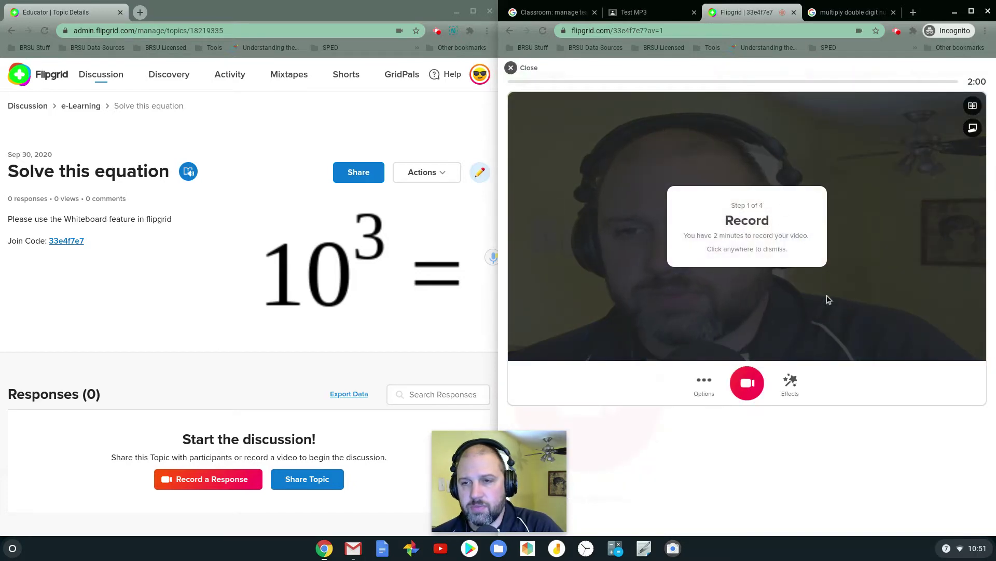
left_click(793, 385)
left_click(791, 383)
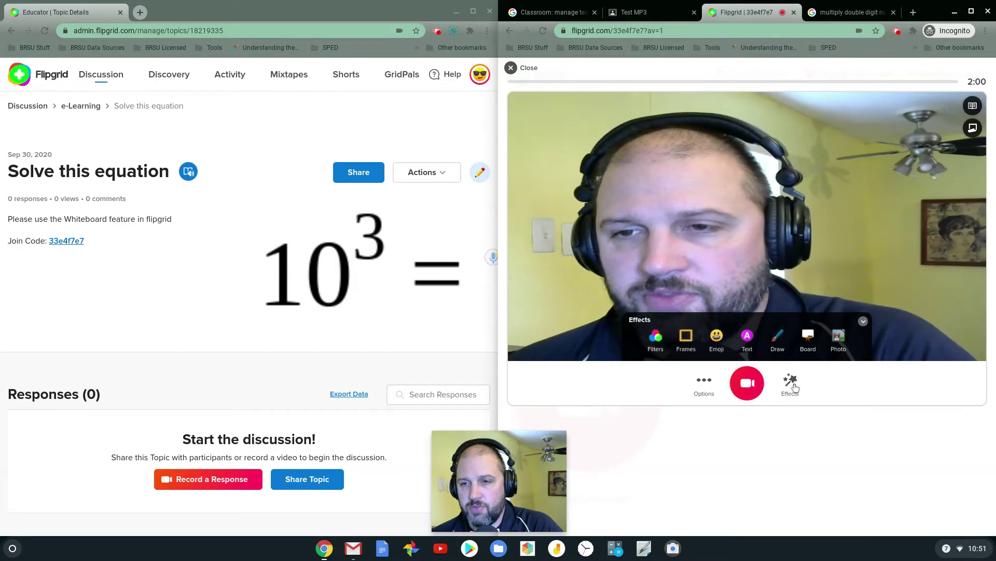
left_click(808, 337)
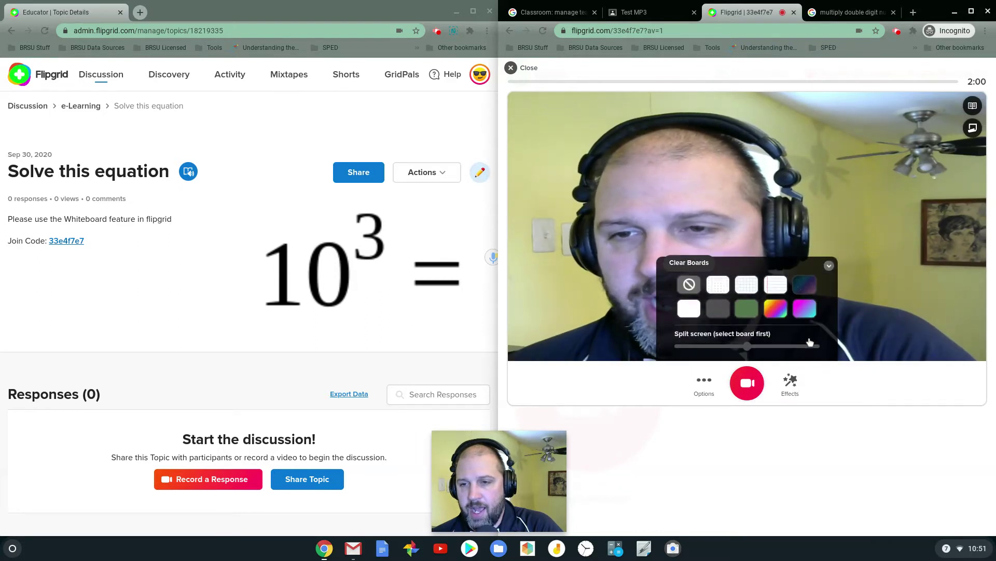
left_click(746, 308)
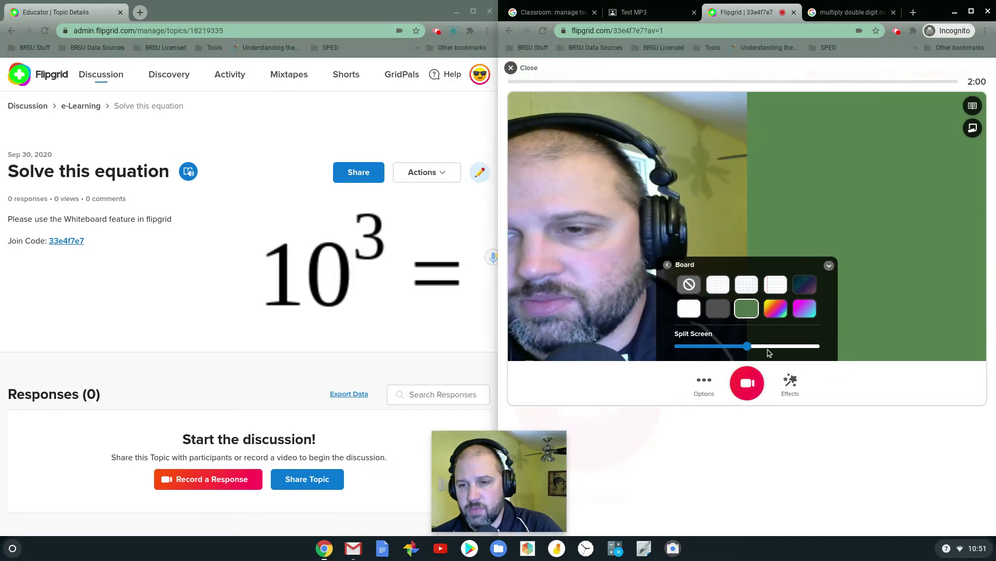
left_click_drag(747, 345, 718, 348)
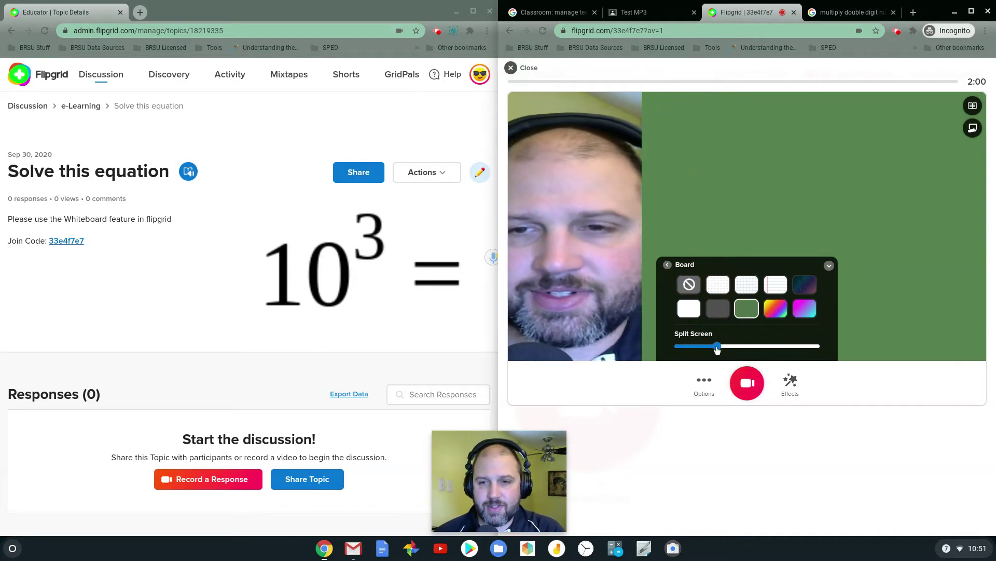
left_click_drag(721, 350, 729, 348)
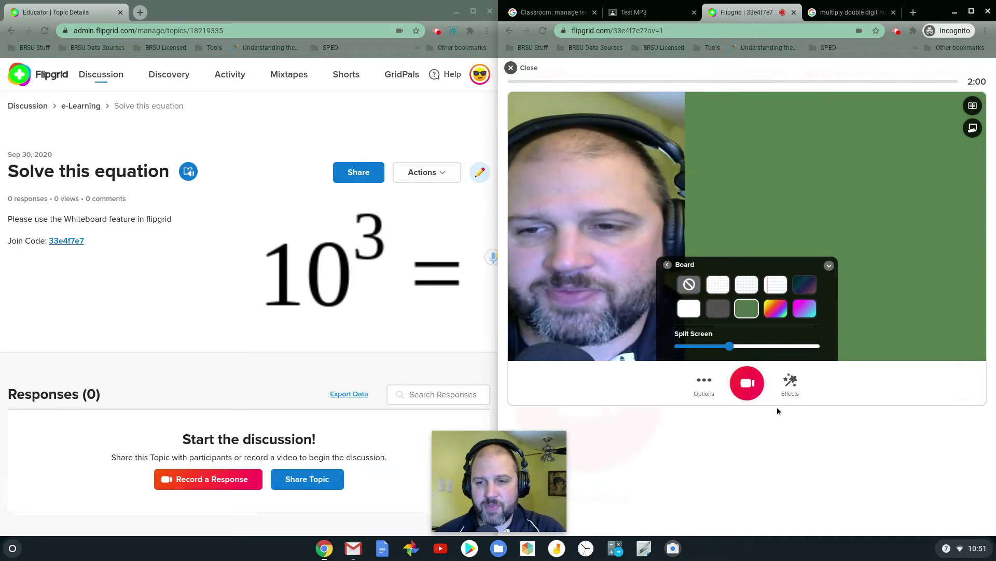
left_click(792, 386)
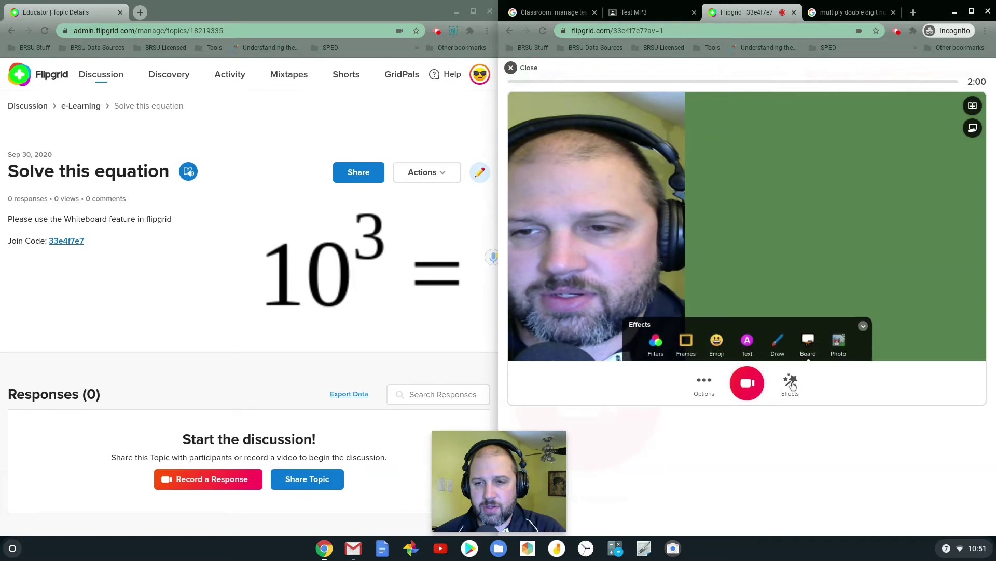
Start the recording and switch the video effects to Draw
left_click(748, 386)
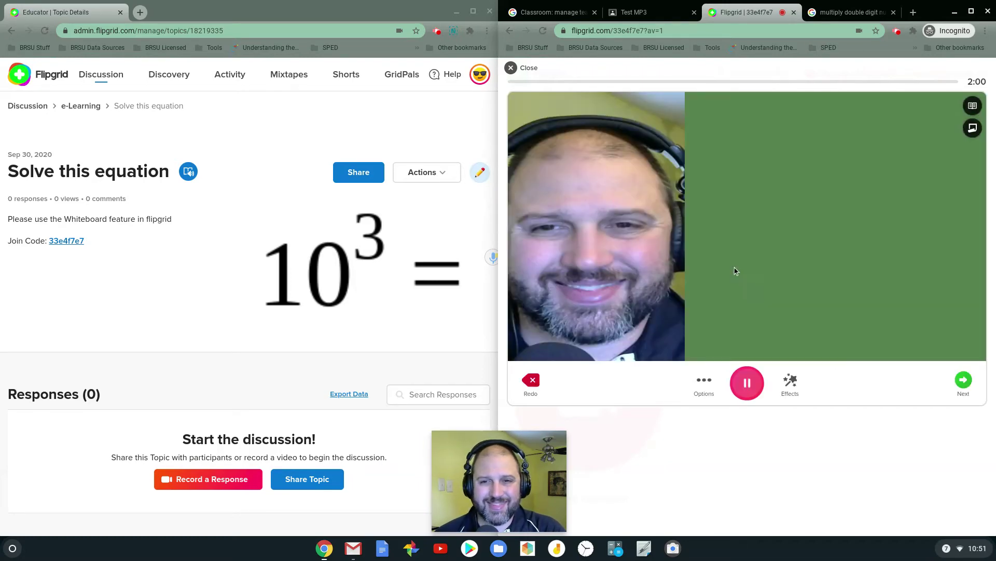
left_click(793, 384)
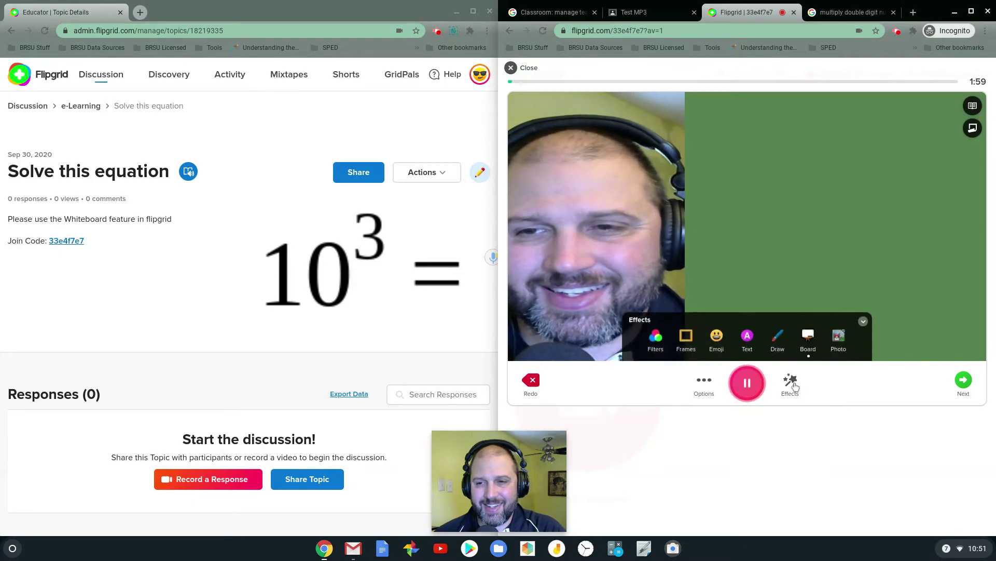
left_click(778, 347)
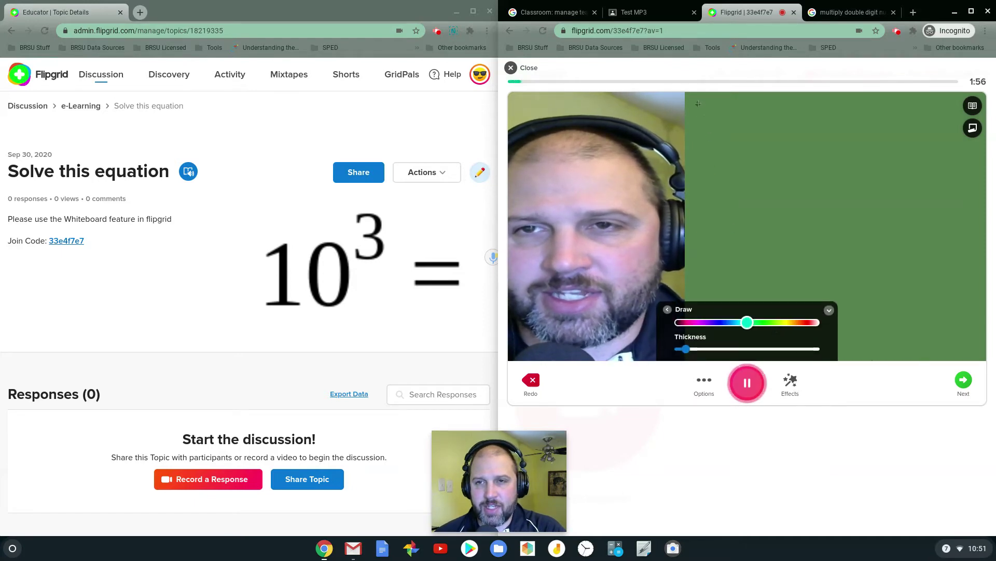
Write 10³ = 10 × 10 × 10 = 1000 on the green board, then pause
left_click_drag(697, 103, 694, 101)
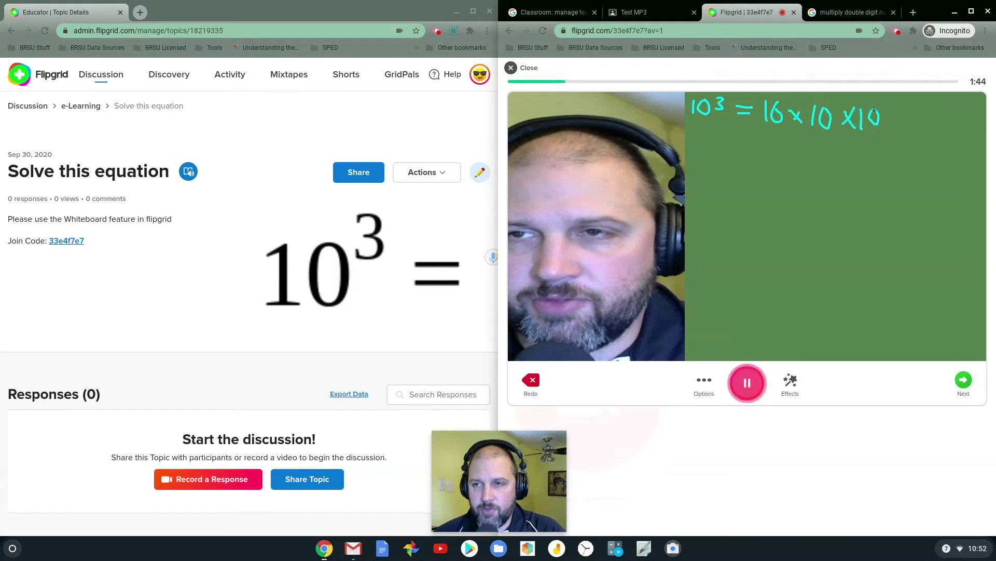
mouse_move(701, 121)
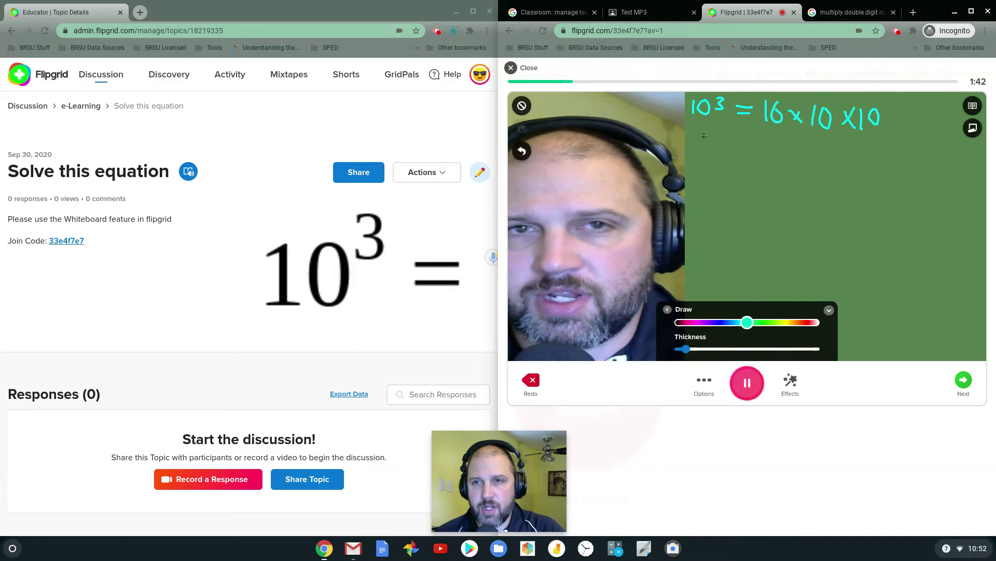
mouse_move(776, 135)
left_mouse_down()
mouse_move(793, 150)
mouse_move(777, 177)
left_mouse_up()
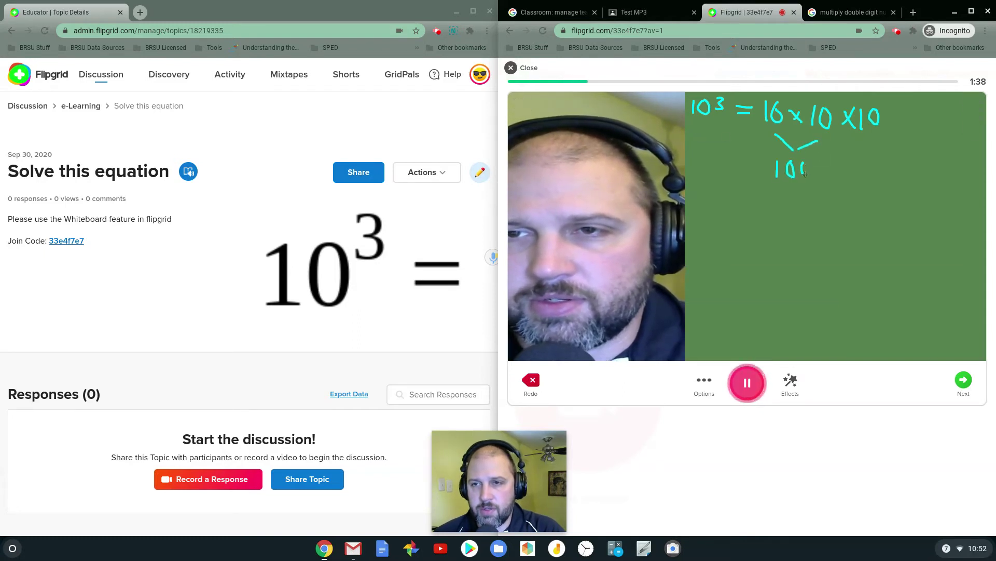
left_click_drag(868, 133, 825, 170)
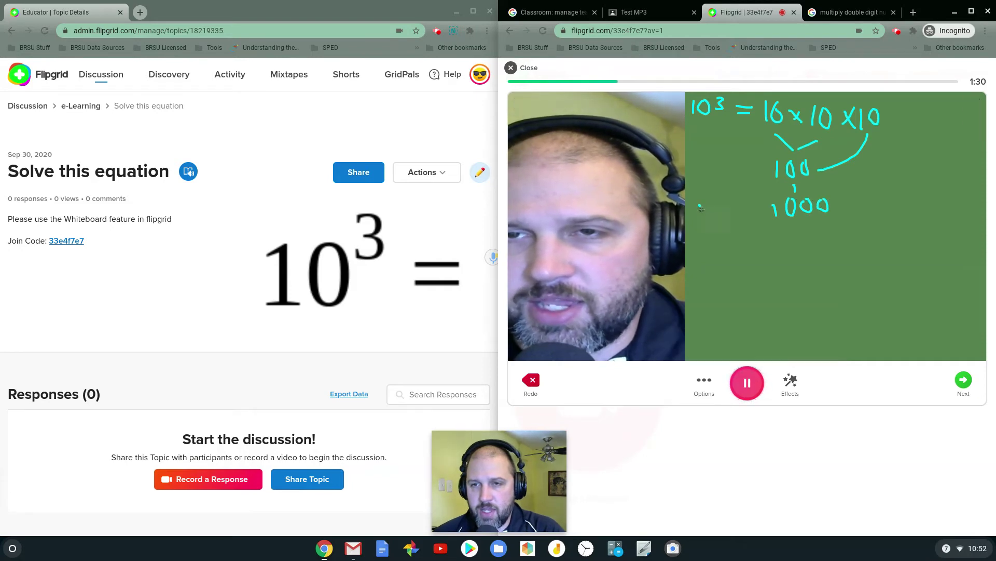
left_click_drag(700, 204, 700, 216)
mouse_move(706, 203)
left_mouse_down()
mouse_move(708, 215)
mouse_move(718, 199)
mouse_move(761, 209)
mouse_move(753, 214)
left_mouse_up()
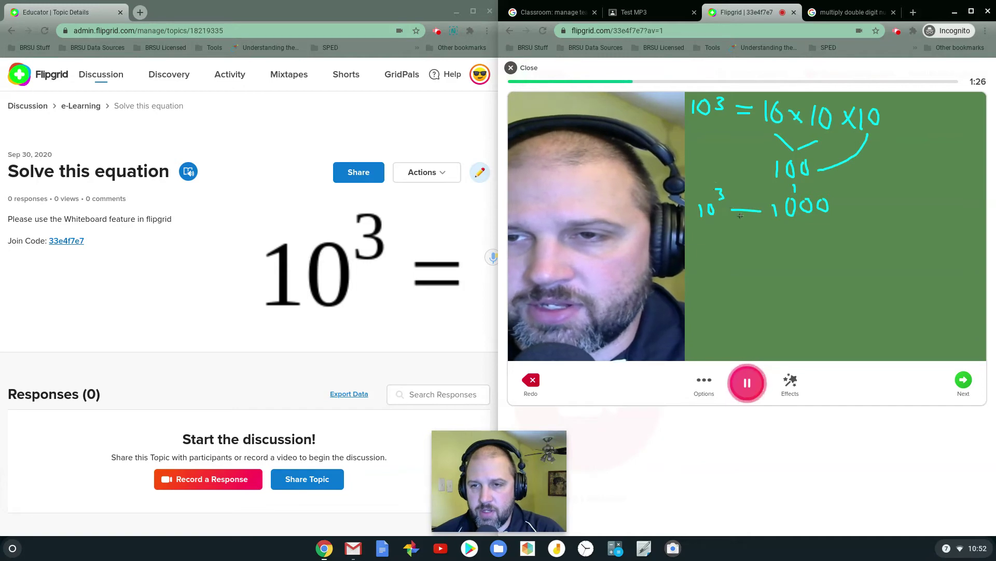
left_click(747, 384)
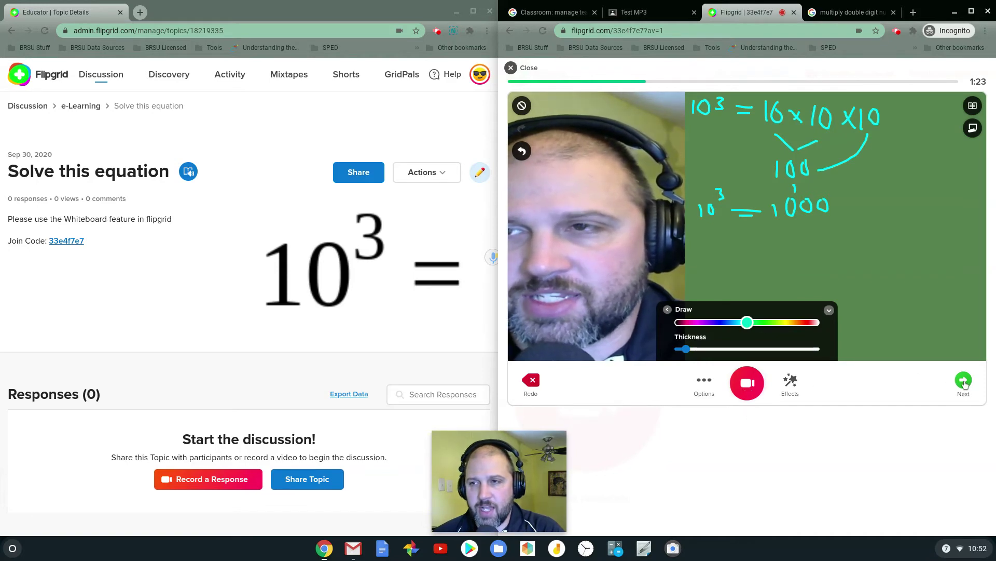
Preview the recorded video, then take the cover selfie showing the board work
left_click(963, 379)
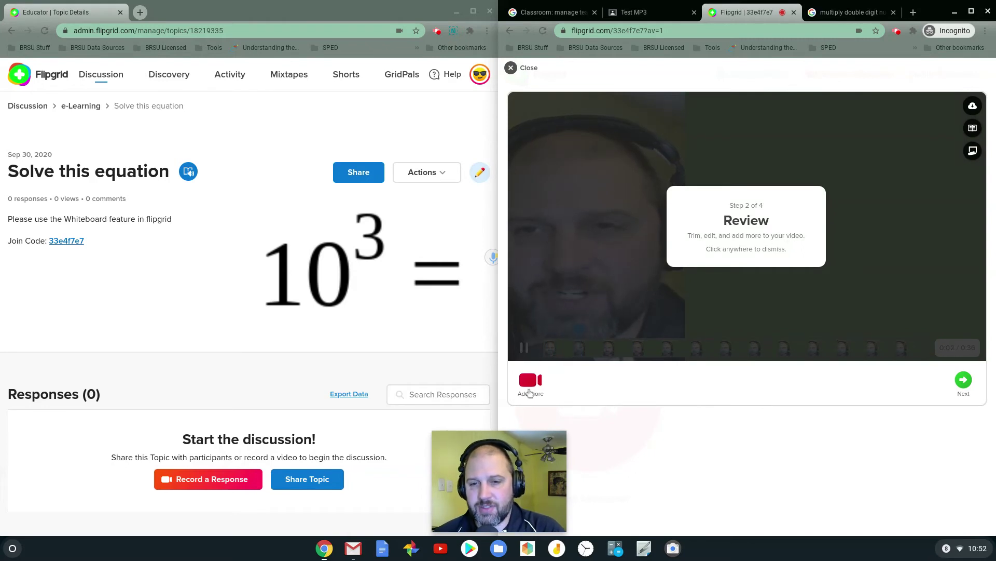
left_click(524, 354)
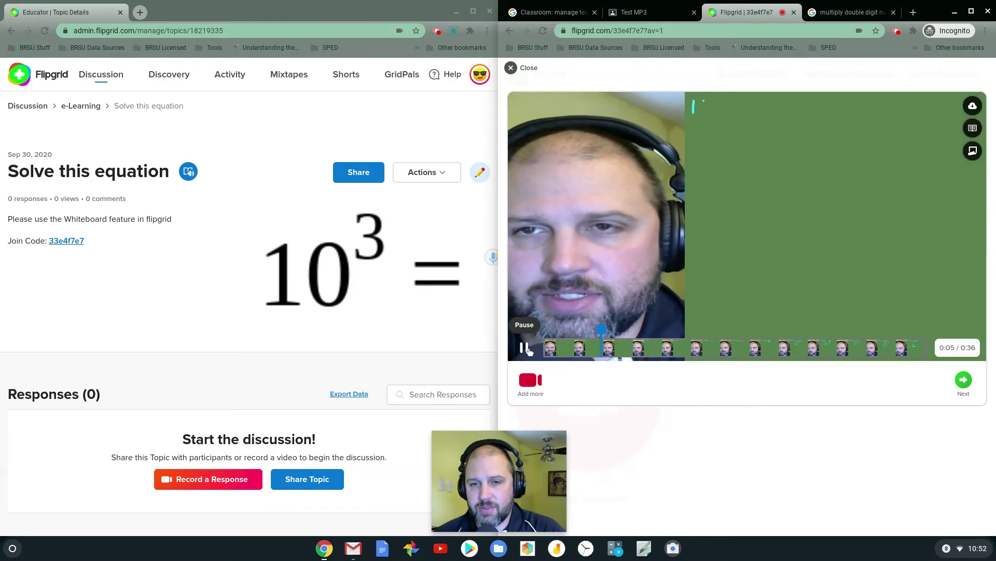
left_click(964, 380)
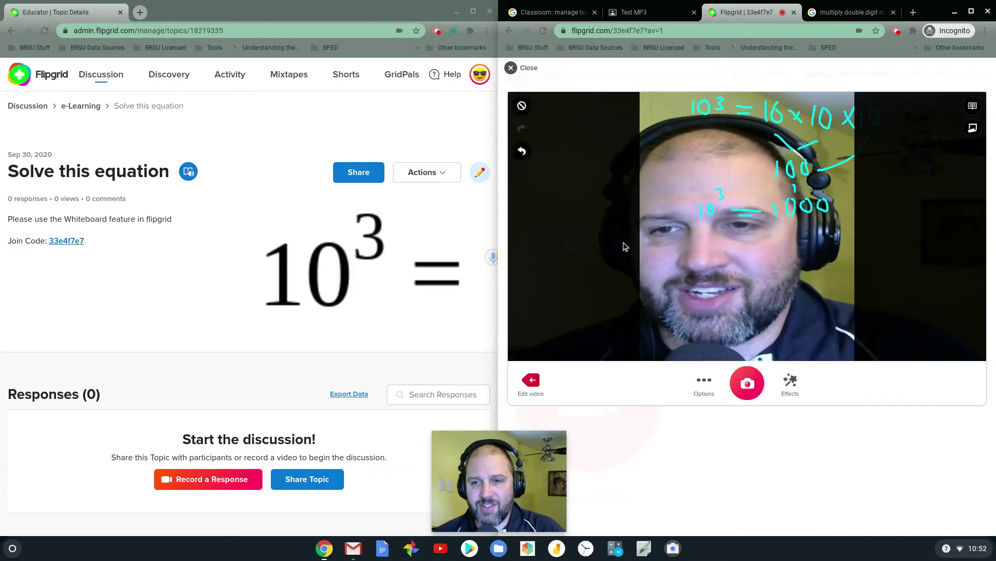
left_click(749, 386)
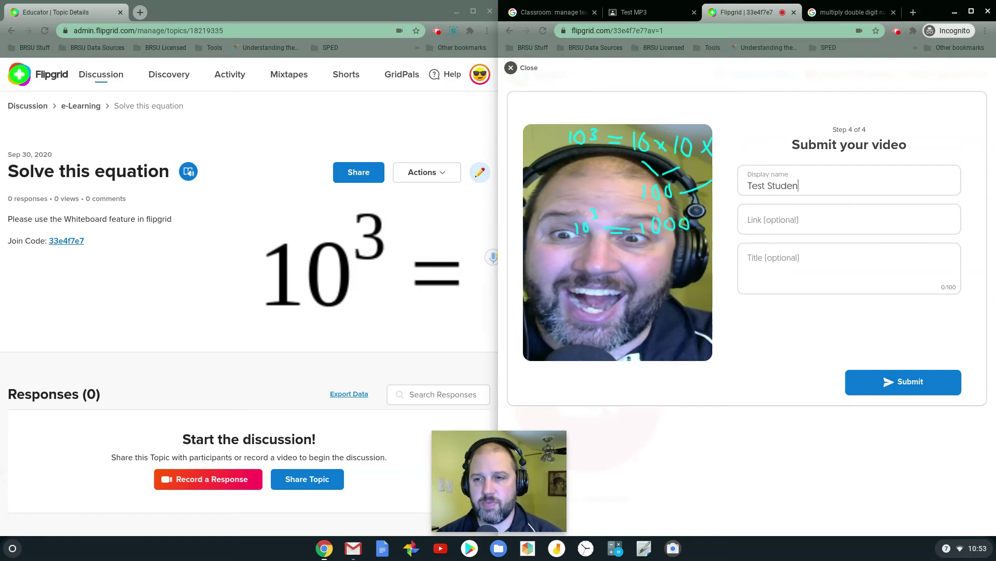
Submit the video response and click Complete to return to the topic
left_click(889, 393)
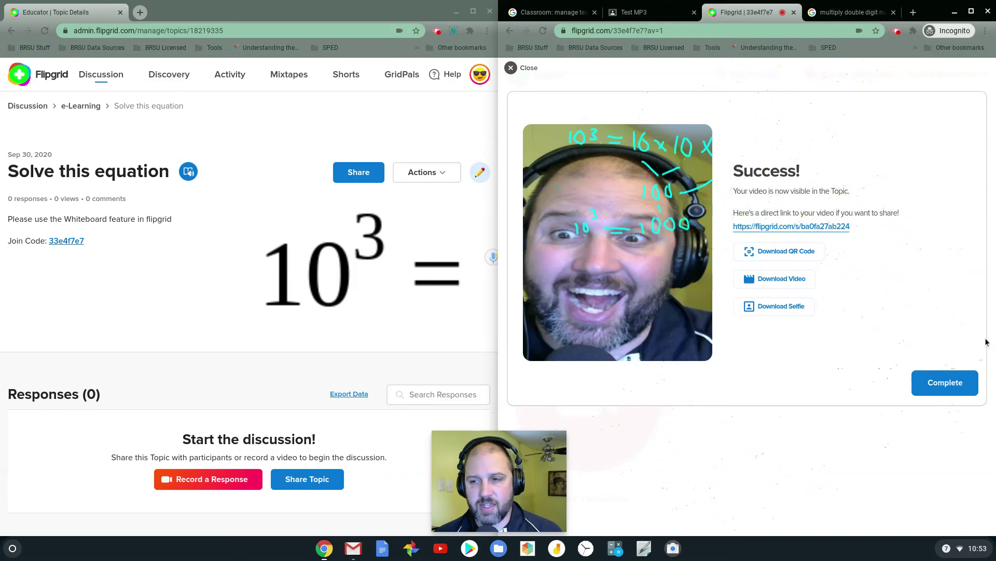
left_click(954, 383)
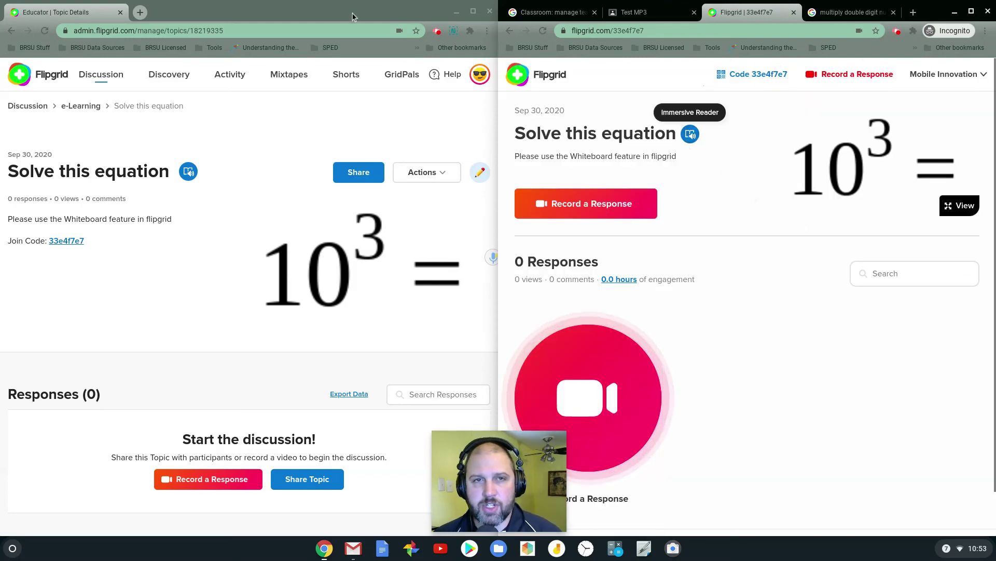
Maximize the teacher's window and open Solve this equation from the e-Learning group
left_click(308, 12)
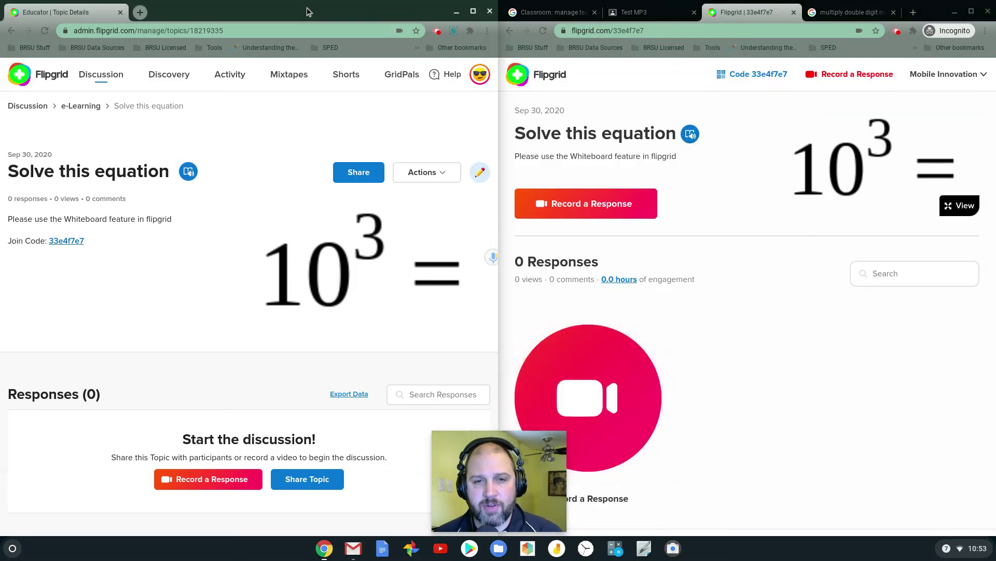
left_click(474, 11)
left_click_drag(510, 440, 917, 440)
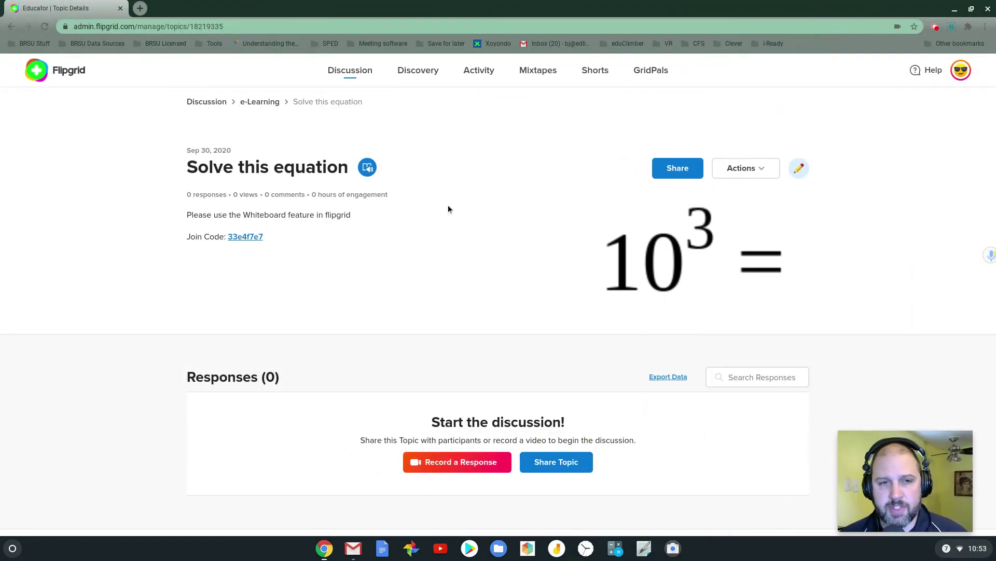
left_click(252, 102)
scroll(392, 260, "down", 3)
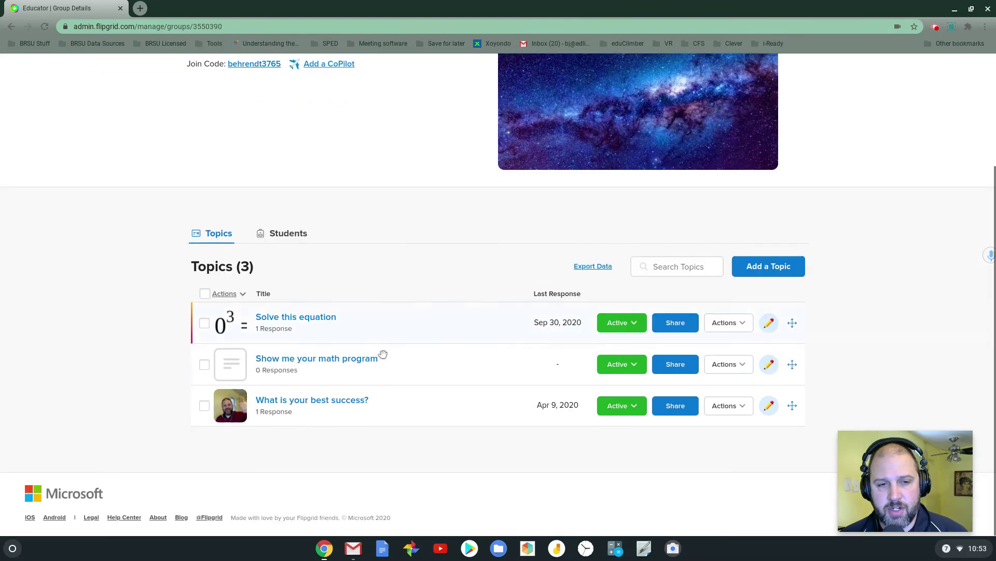
left_click(263, 331)
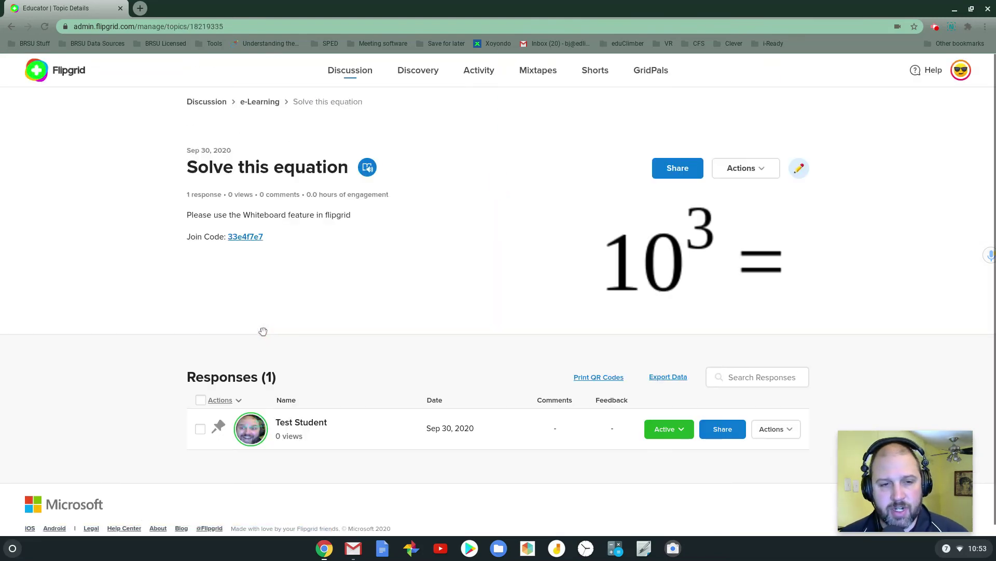
Open the new 10³ response and seek its 0:36 video to 0:26, where the board work shows
left_click(305, 425)
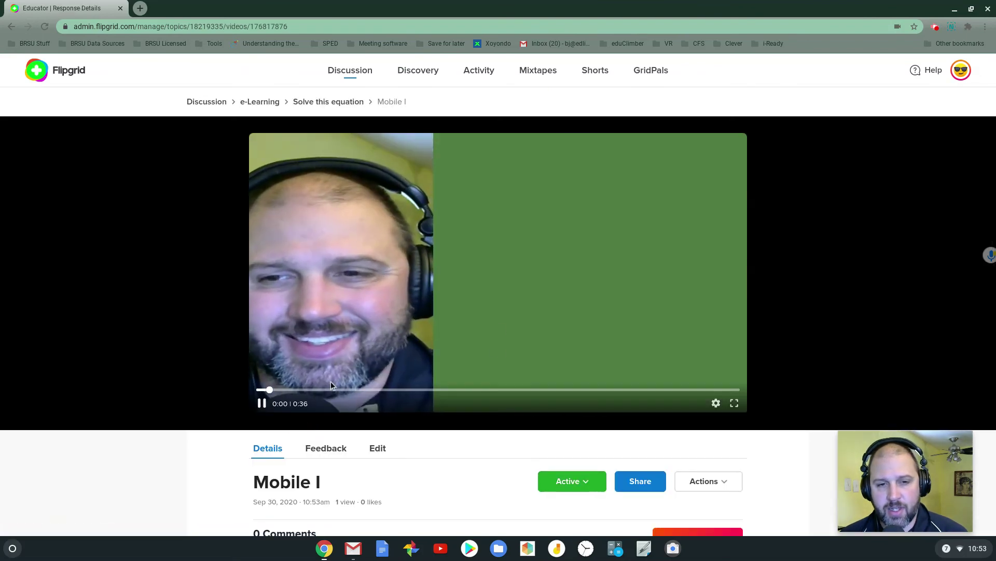
left_click(398, 389)
left_click(495, 389)
left_click(603, 390)
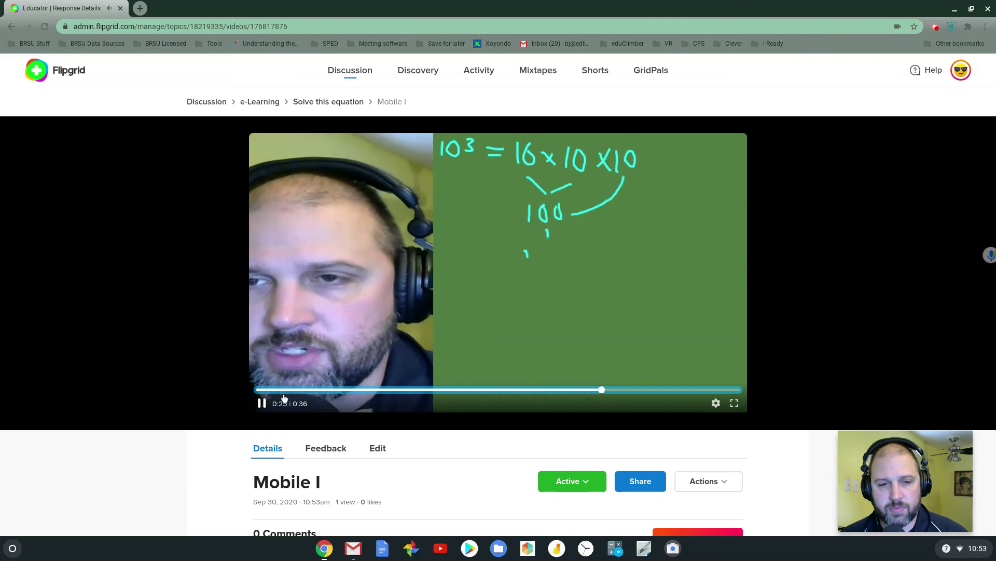
left_click(262, 403)
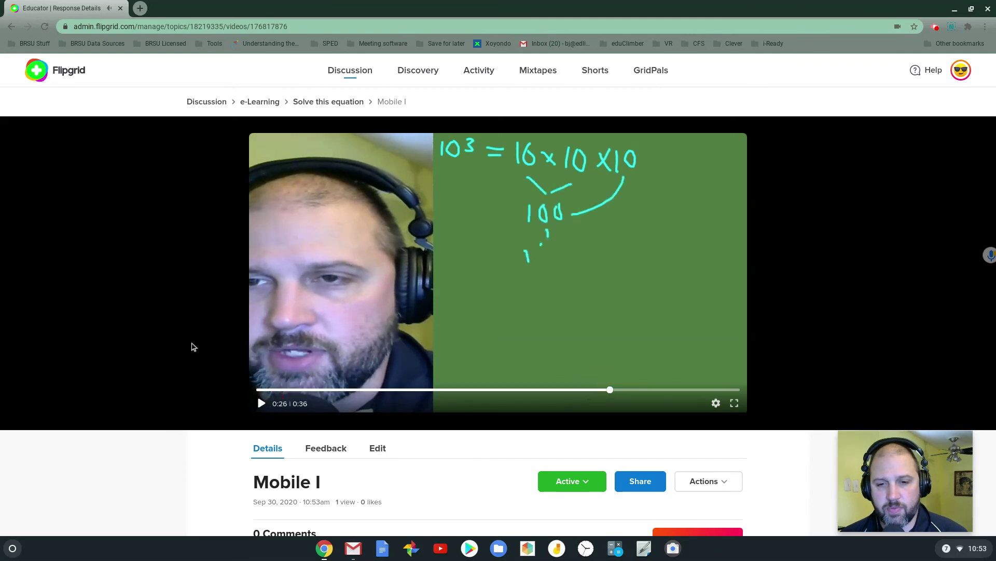
scroll(213, 297, "down", 4)
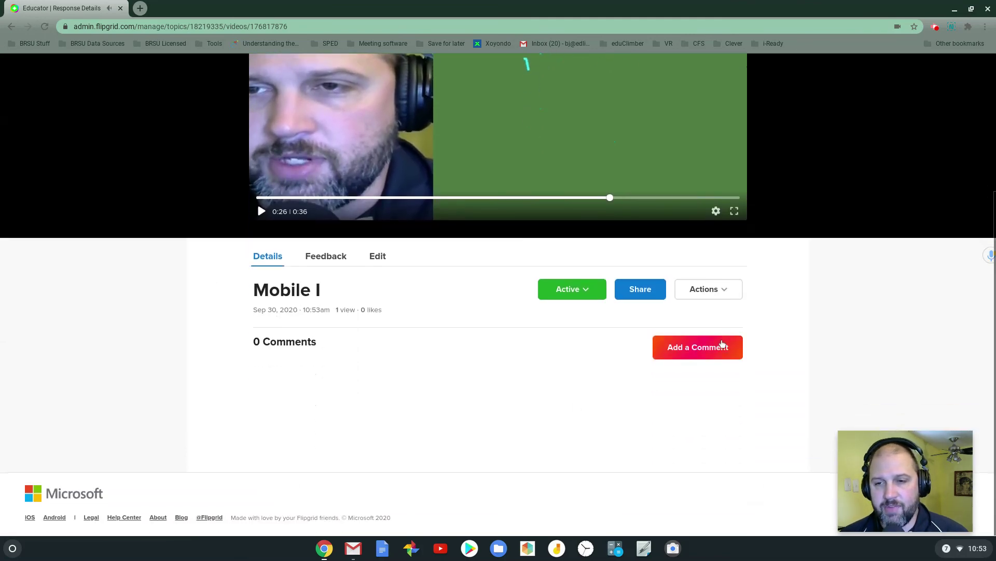
Review the response's private feedback and grading rubric
left_click(333, 258)
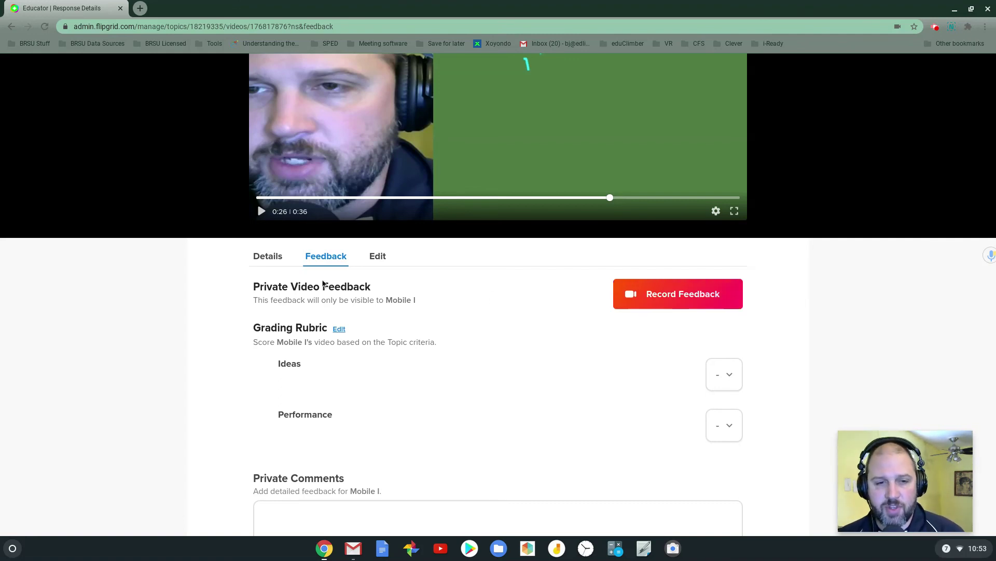
scroll(271, 297, "down", 2)
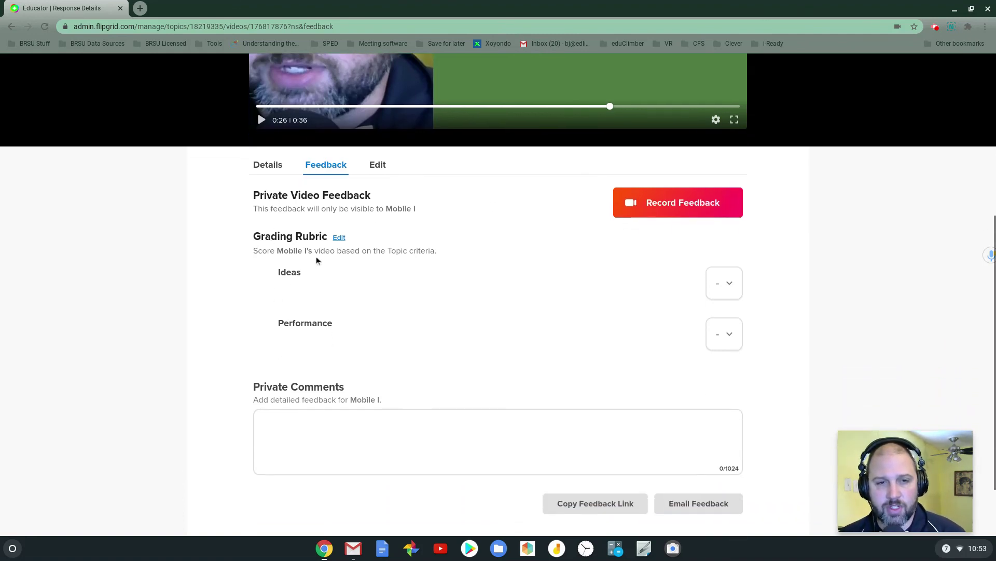
scroll(438, 254, "up", 5)
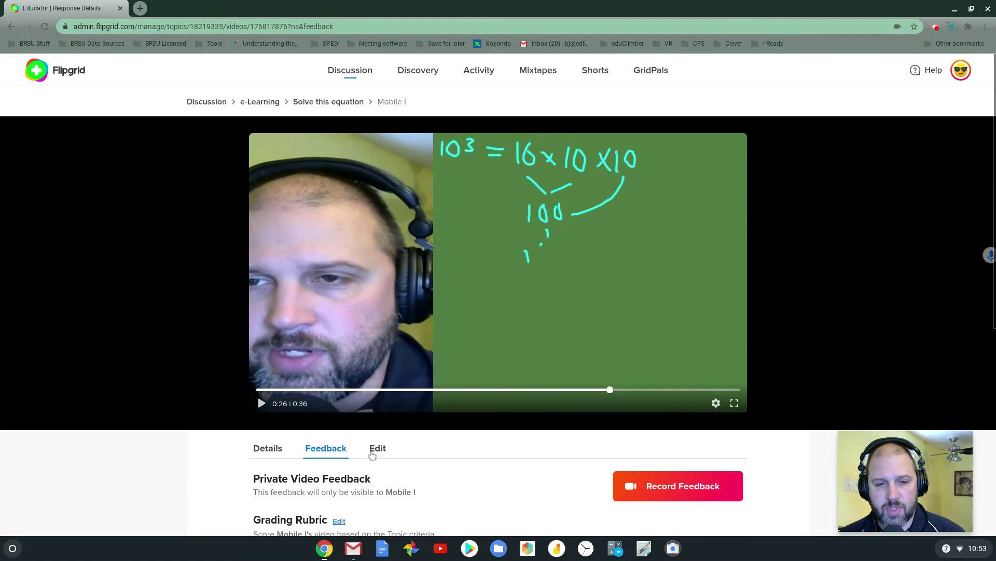
Return to the Details view showing the response as Active with 1 view, 0 likes and 0 comments
left_click(267, 448)
scroll(571, 436, "down", 3)
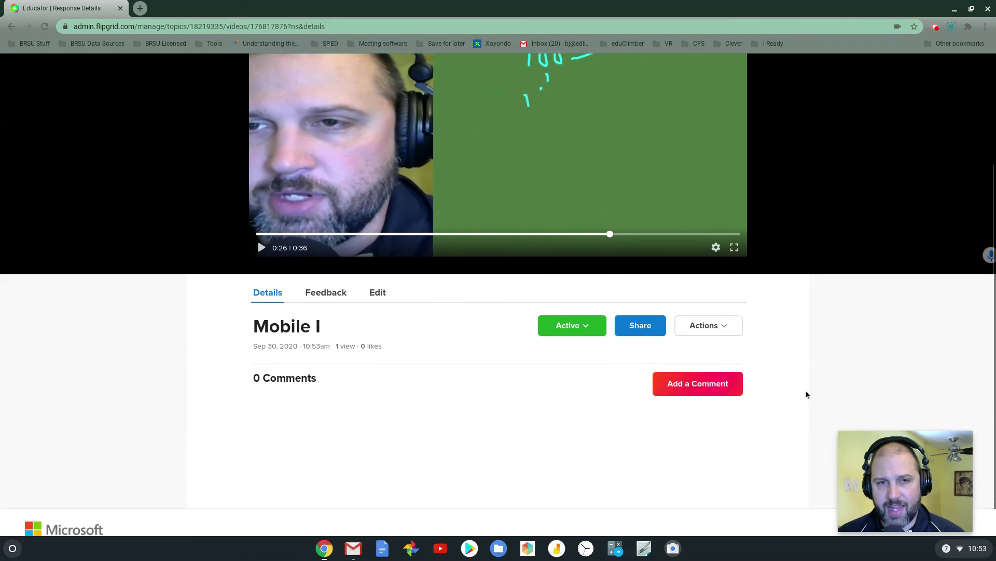
scroll(831, 393, "up", 3)
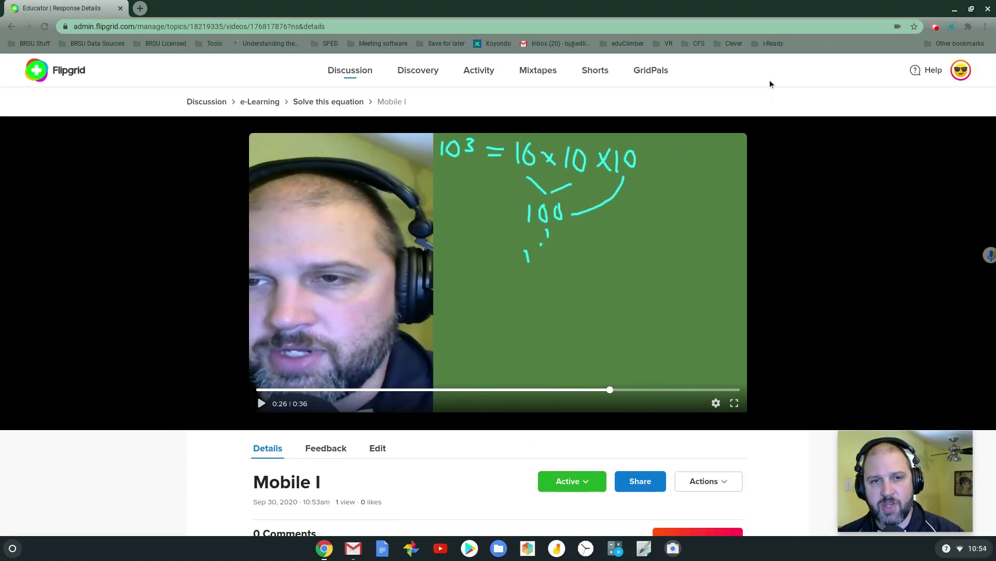
left_click(936, 28)
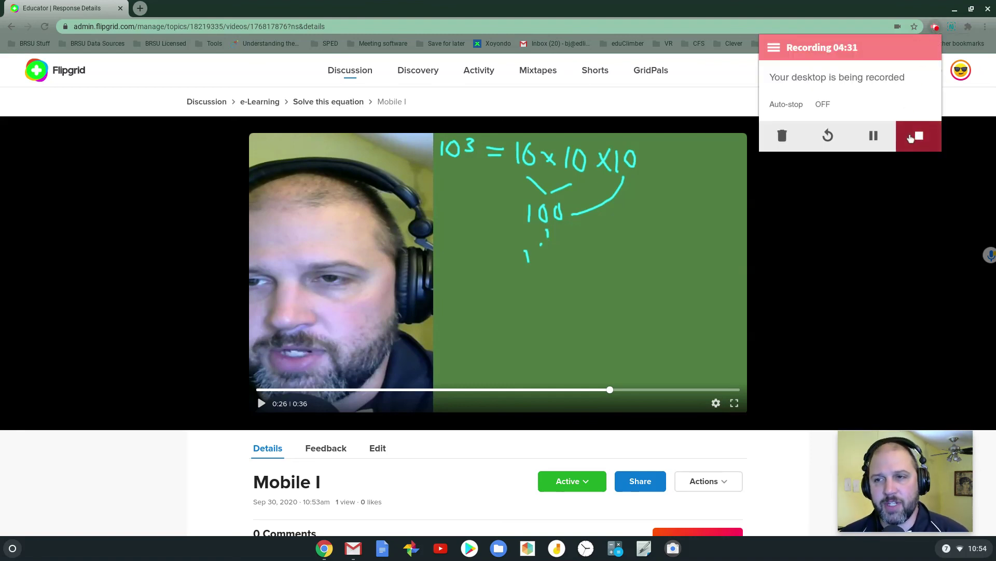